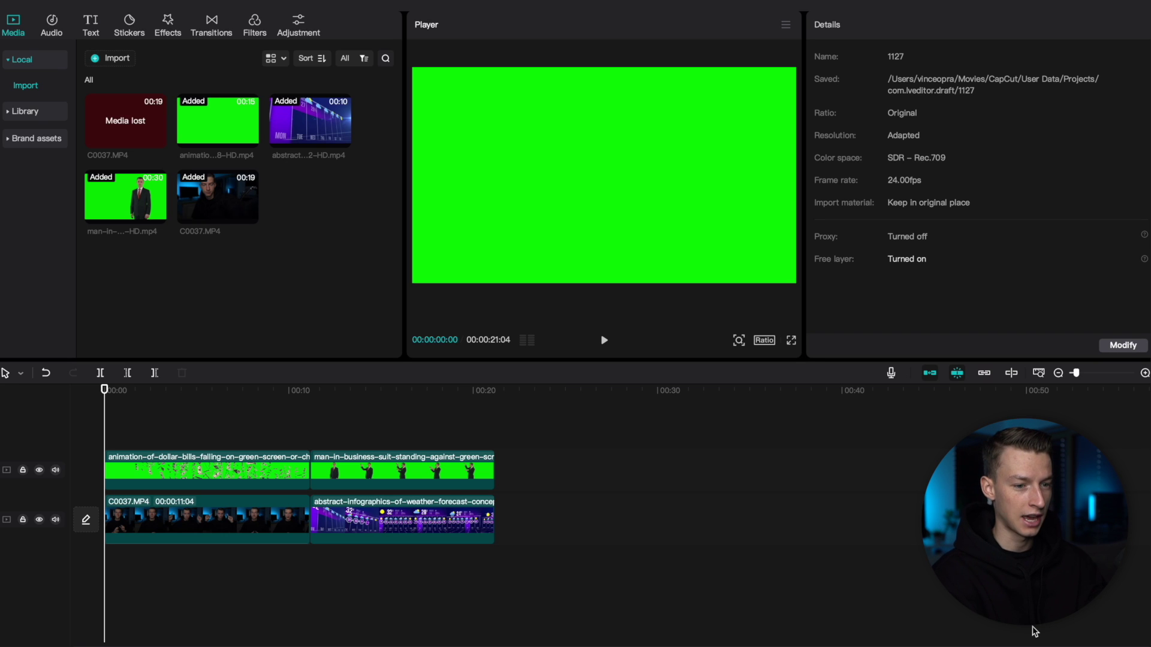
Preview the presenter footage from about four seconds with the falling-dollar clip briefly hidden
click(192, 389)
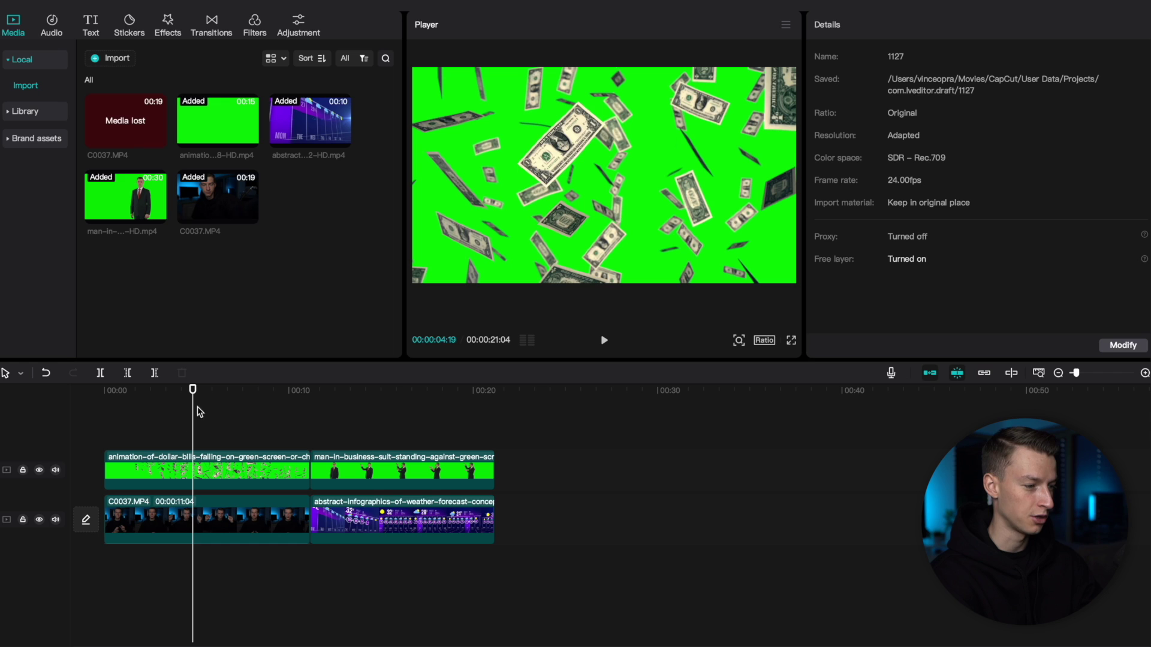
click(244, 475)
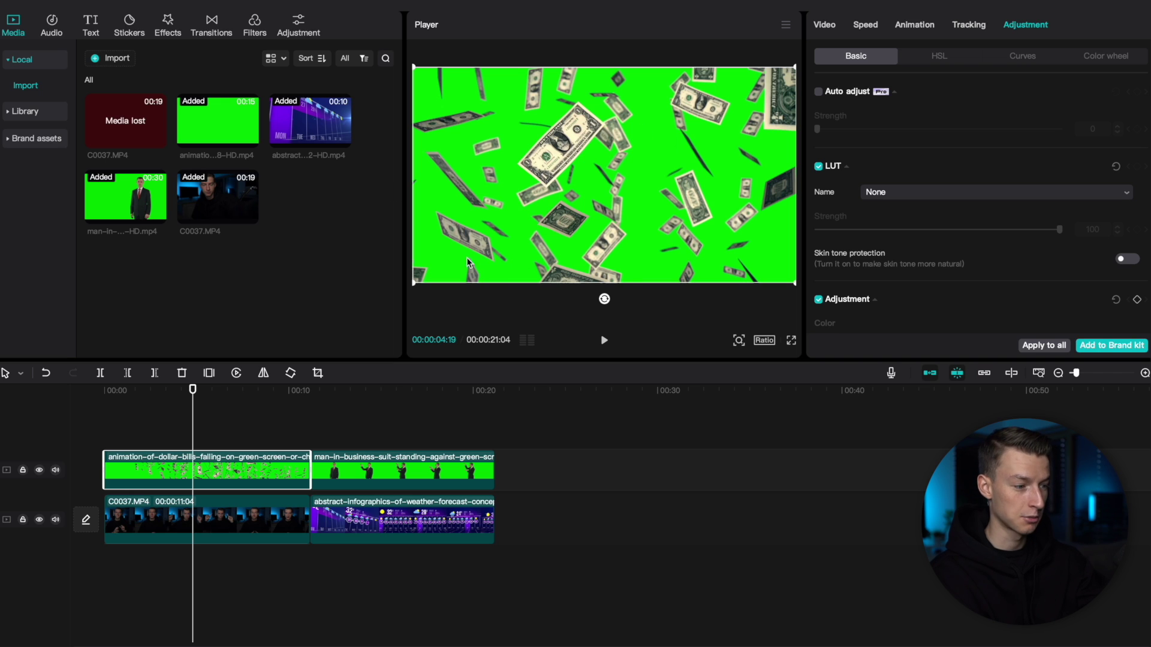
key(v)
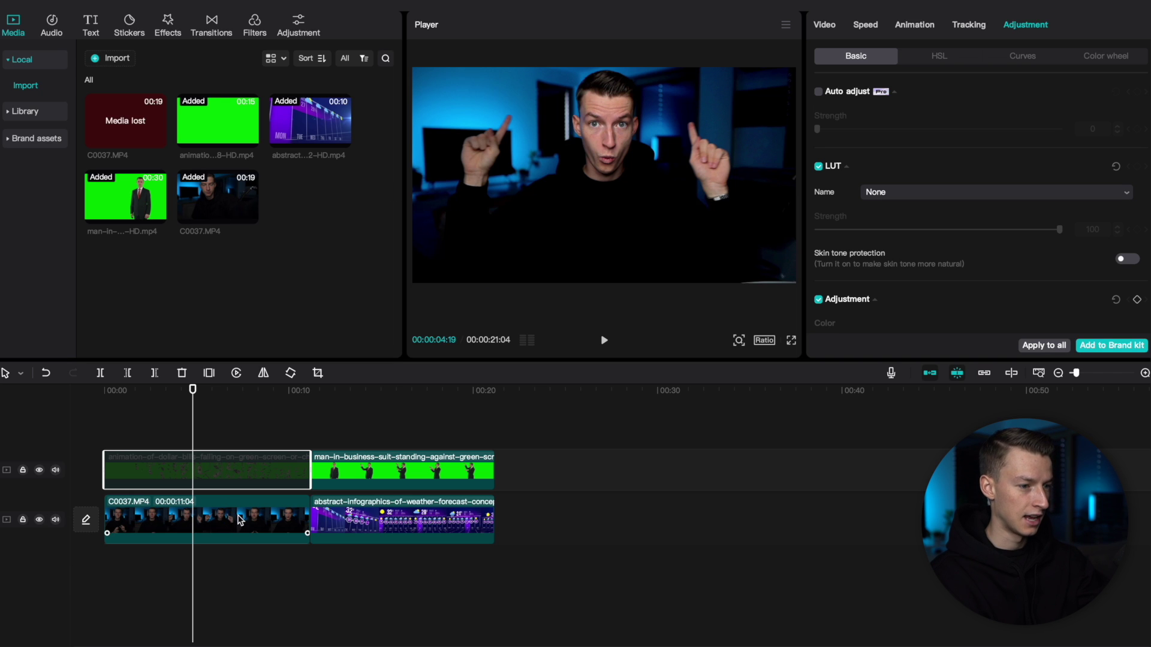
drag(180, 401, 234, 395)
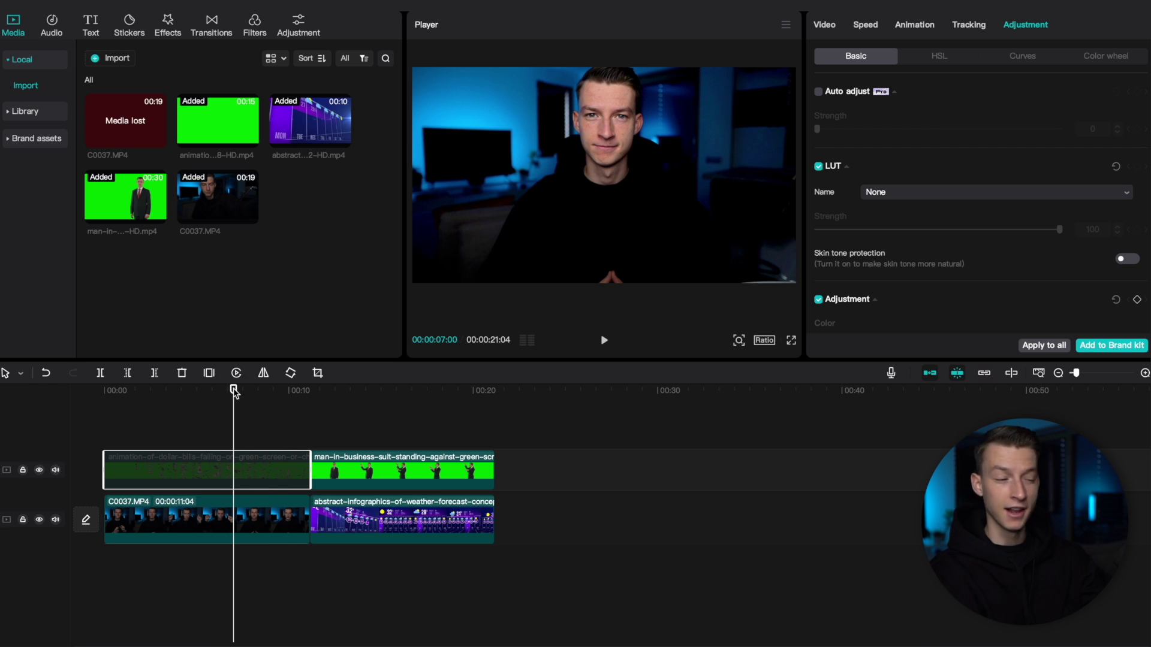
click(239, 470)
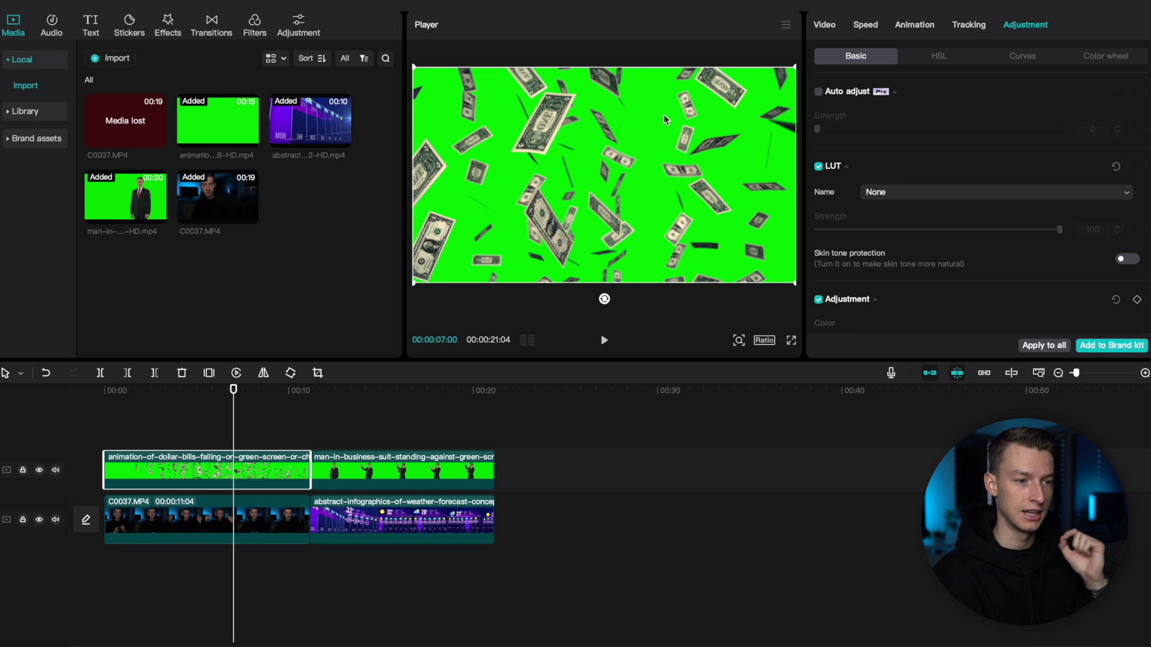
Enable Chroma key in the dollar clip's Video > Cutout settings and start the colour picker
click(824, 25)
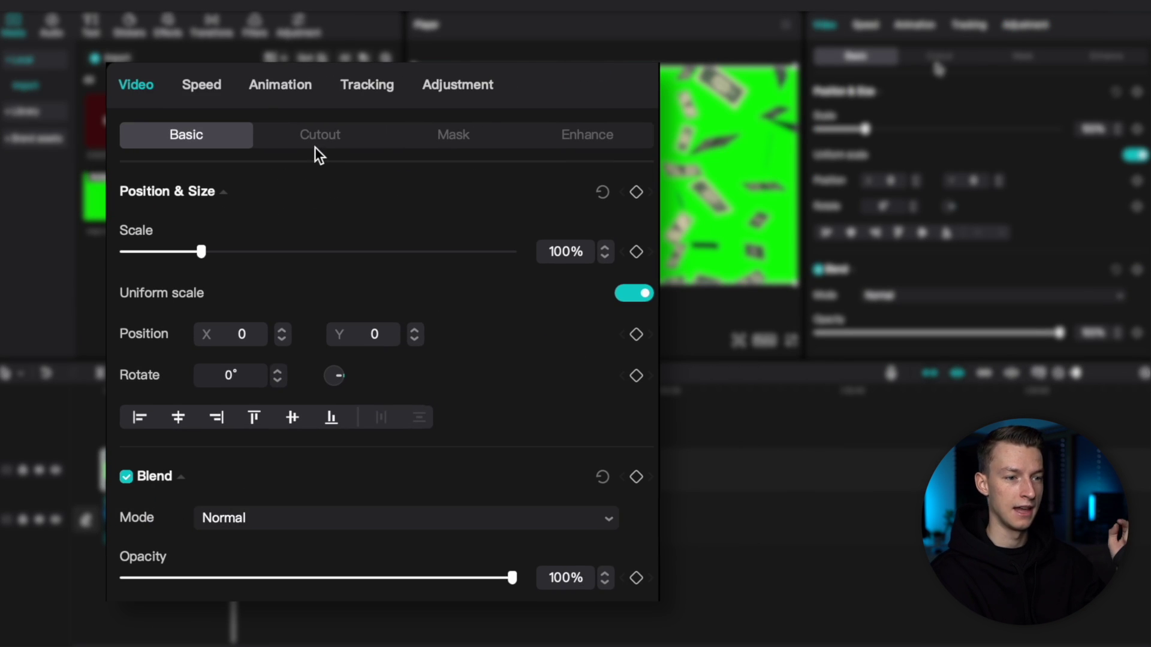
click(963, 59)
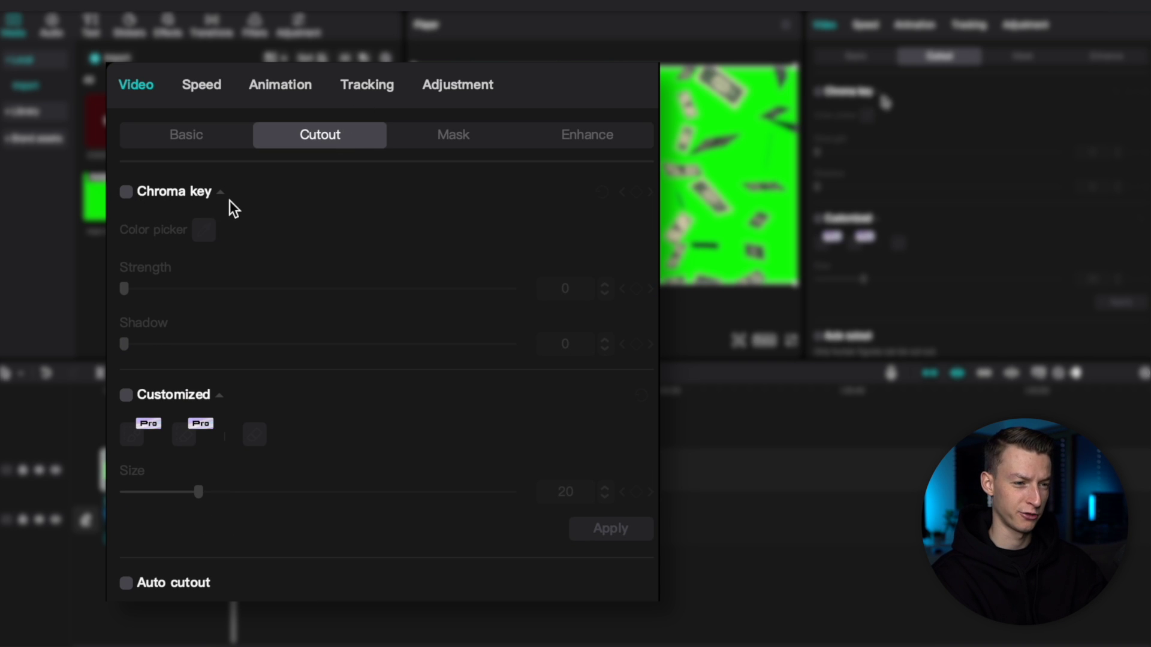
click(819, 91)
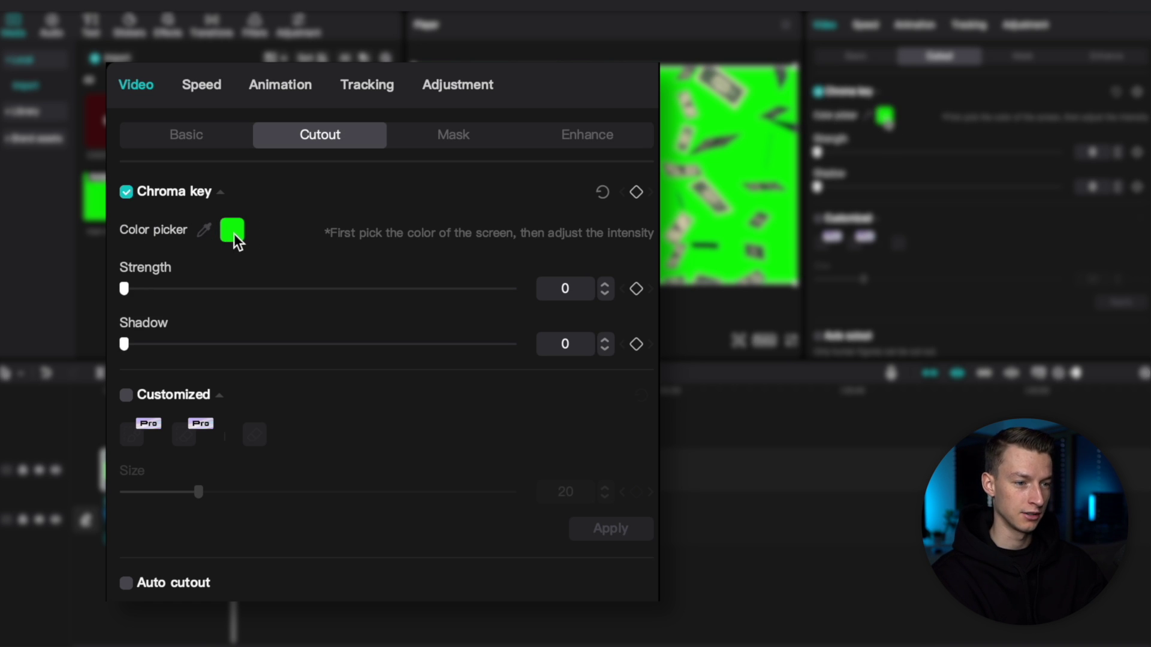
click(886, 118)
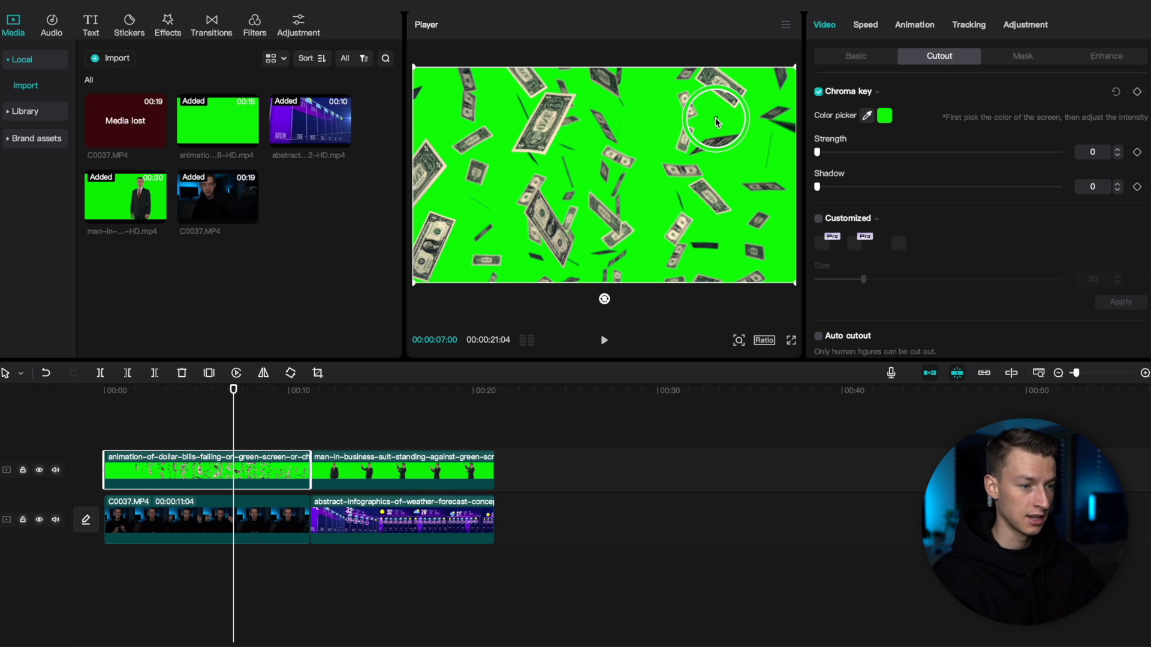
Key out the dollar clip's green background at strength 65, leaving shadow at 0
click(710, 116)
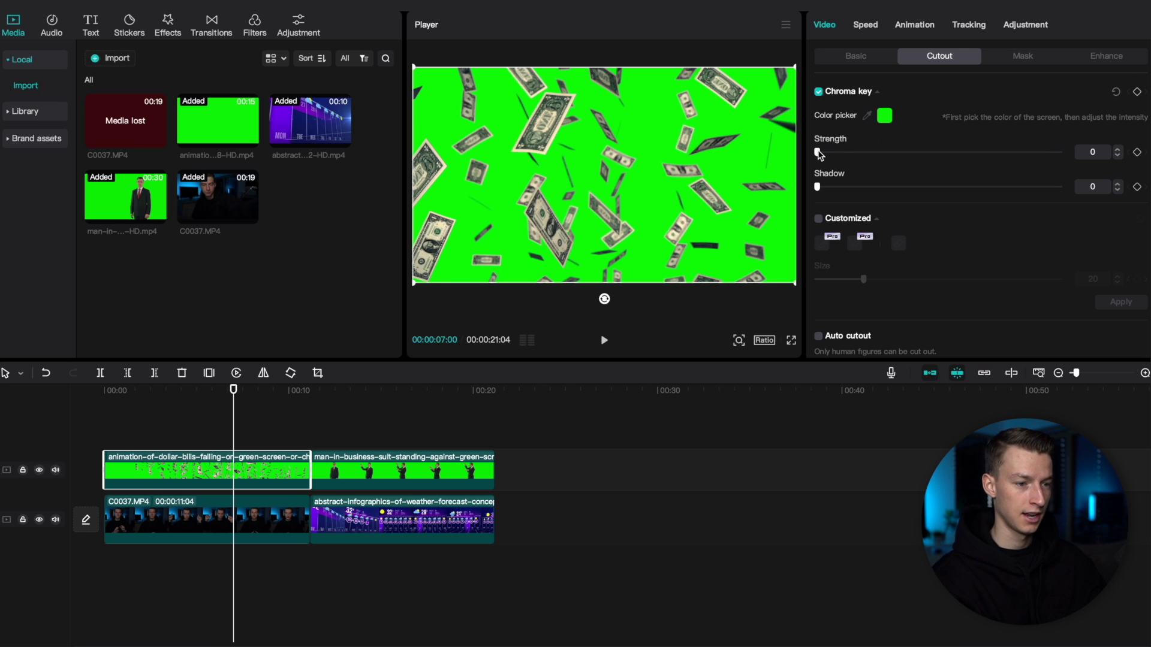
drag(818, 154, 841, 153)
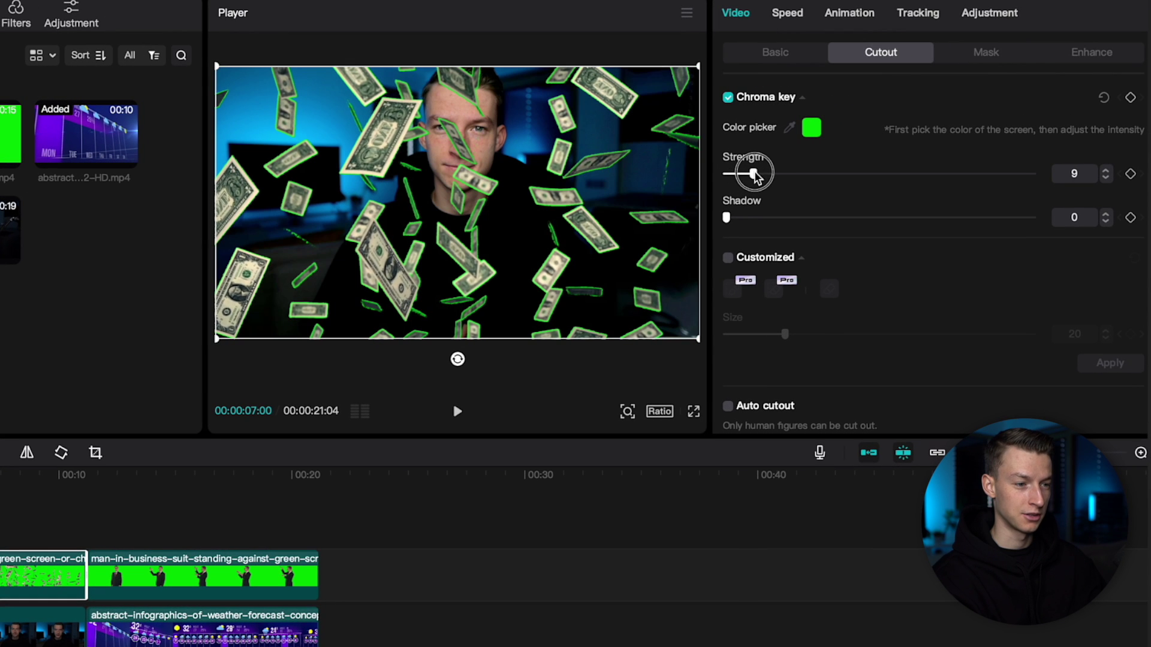
drag(756, 175, 926, 180)
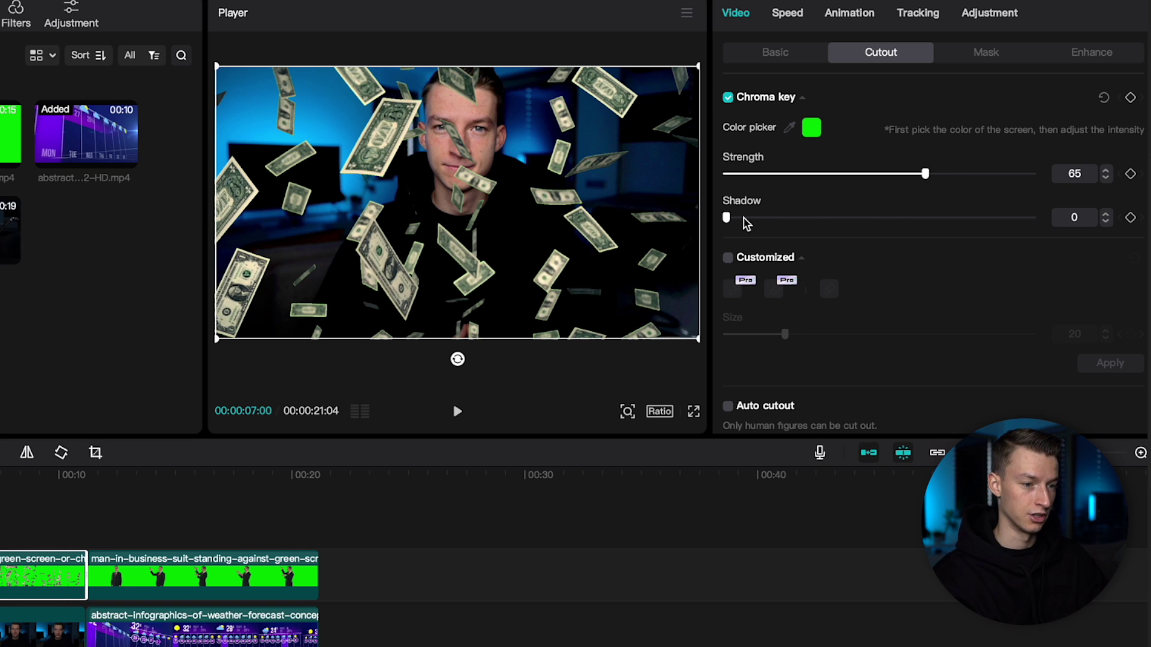
drag(726, 217, 719, 189)
Play the money composite from the start to check the key, then move to seven seconds
scroll(858, 324, down, 1)
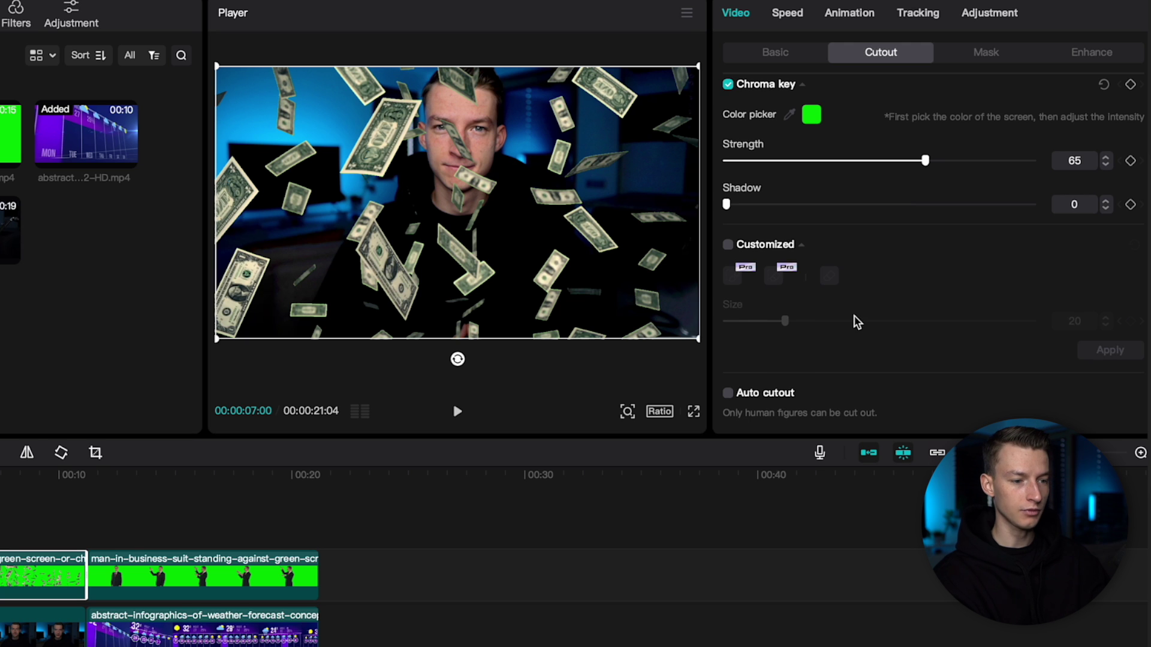
click(105, 390)
key(space)
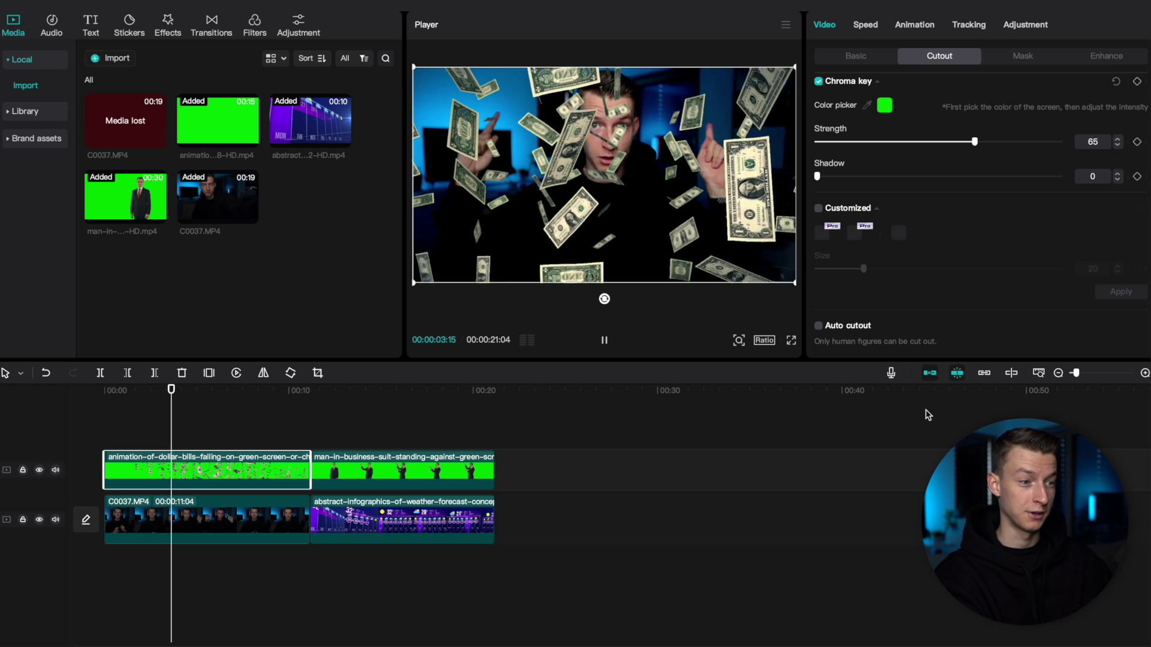
key(space)
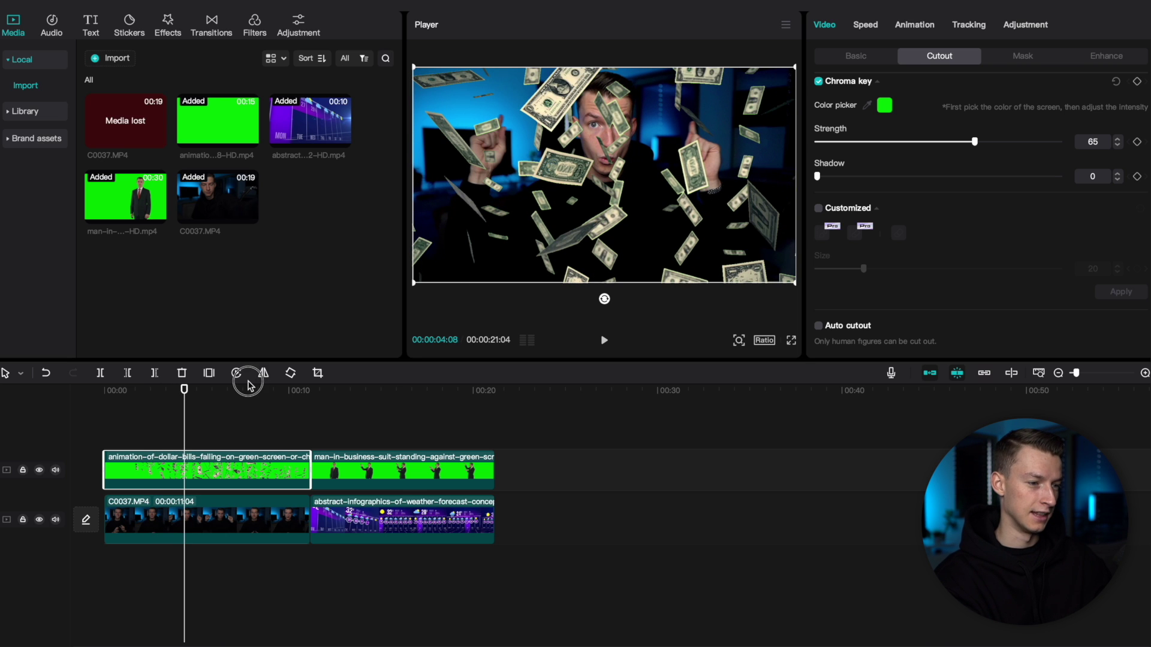
drag(256, 389, 211, 395)
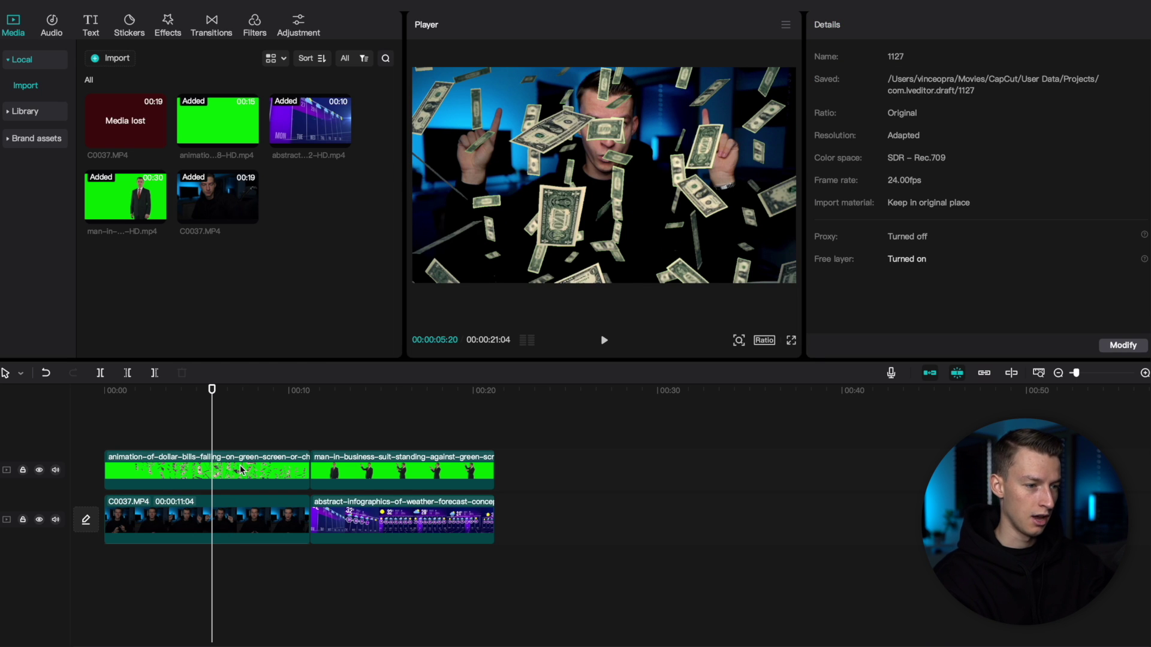
Hide the dollar clip and apply Auto cutout to presenter clip C0037.MP4, then preview it
click(238, 469)
key(v)
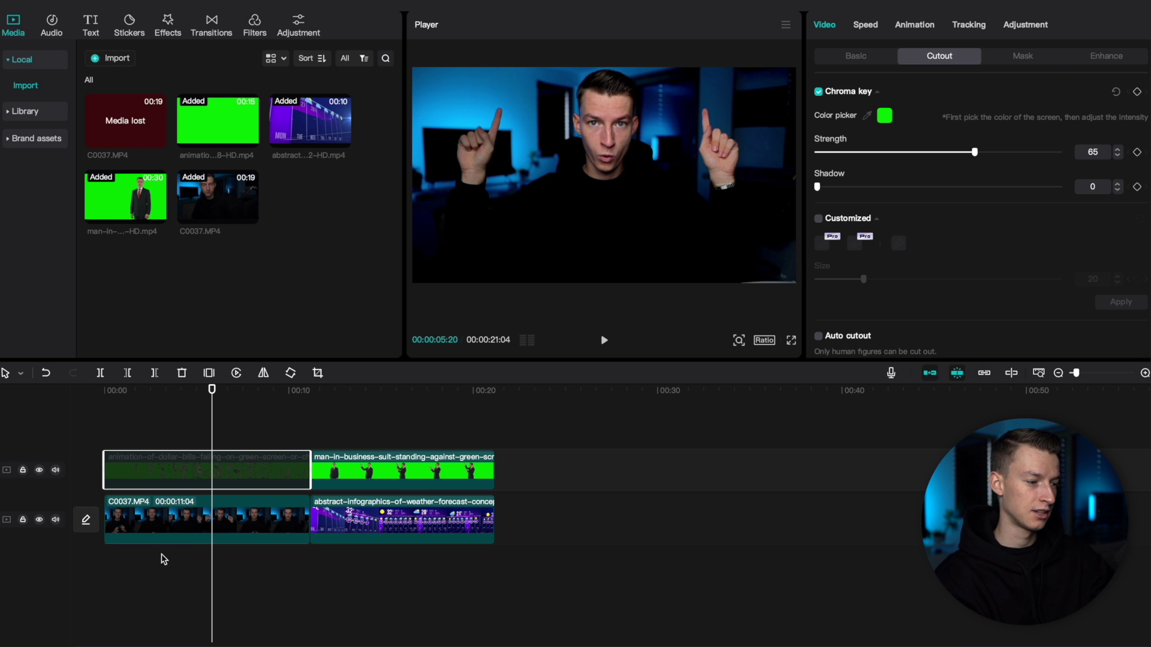
click(183, 519)
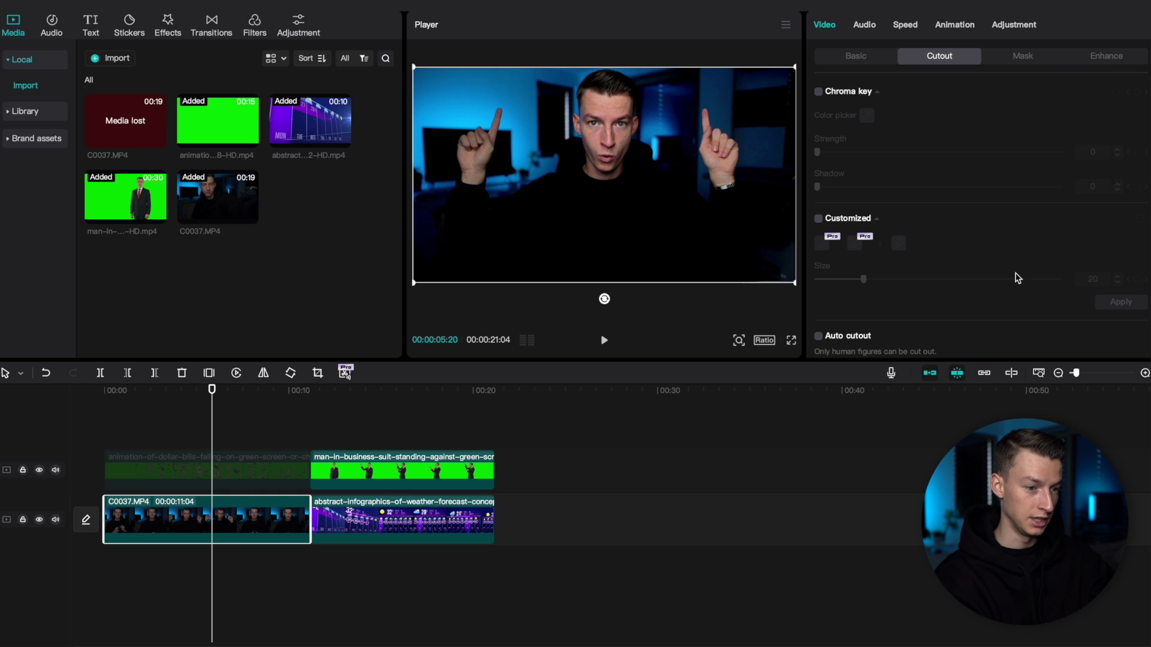
scroll(1018, 278, down, 1)
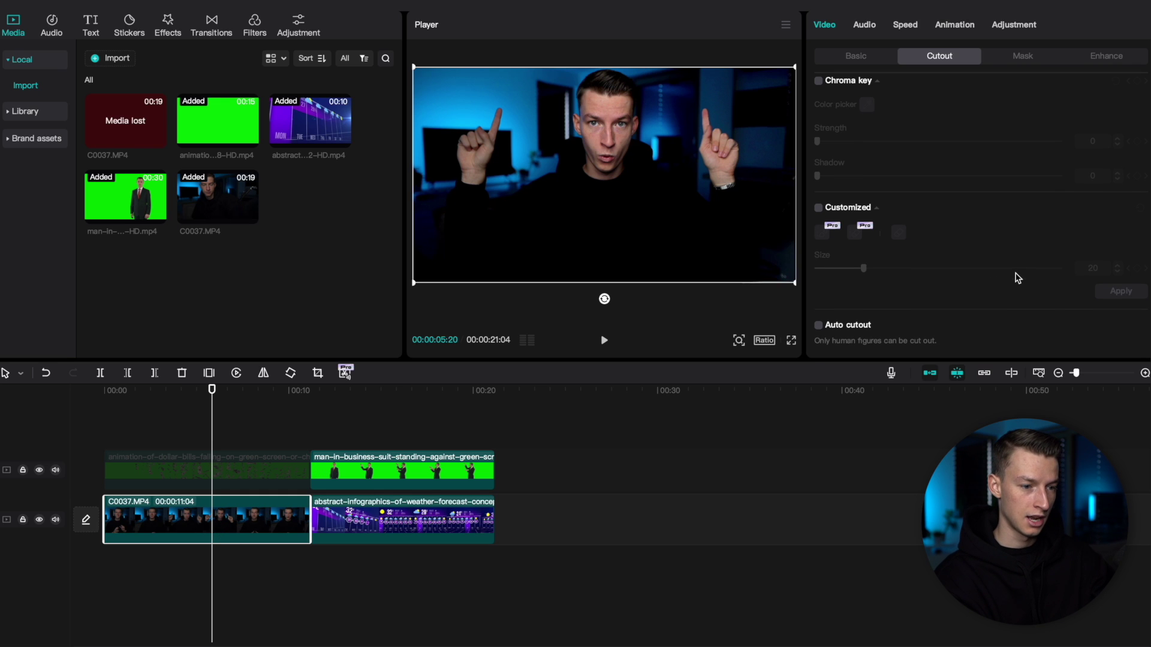
click(818, 326)
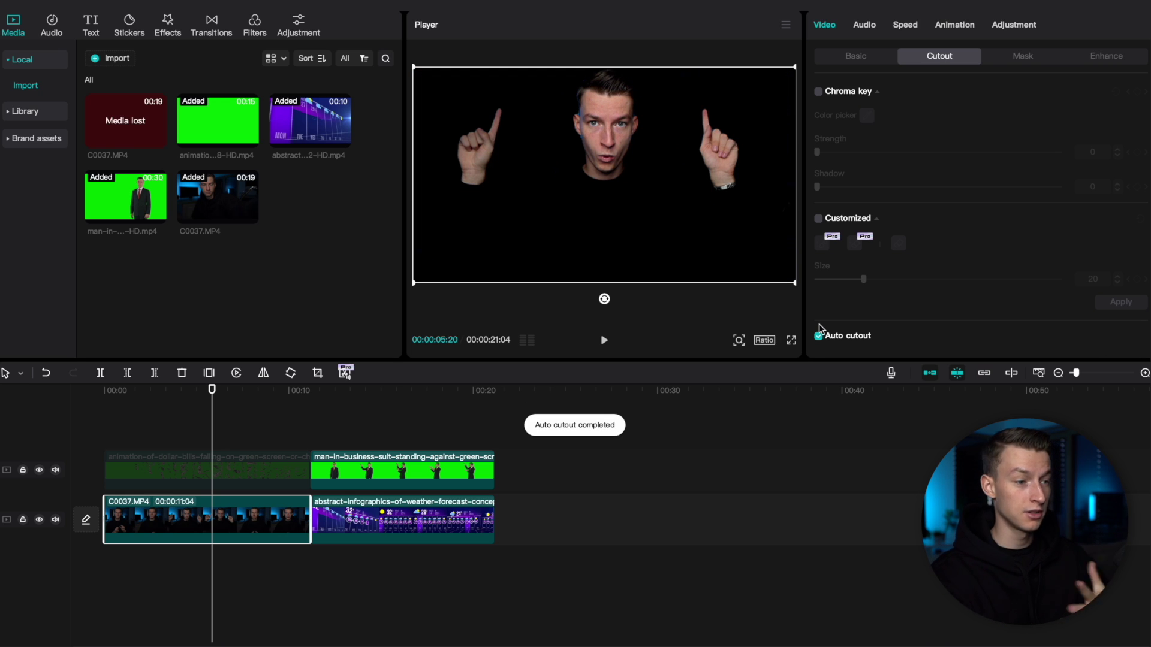
drag(200, 392, 231, 398)
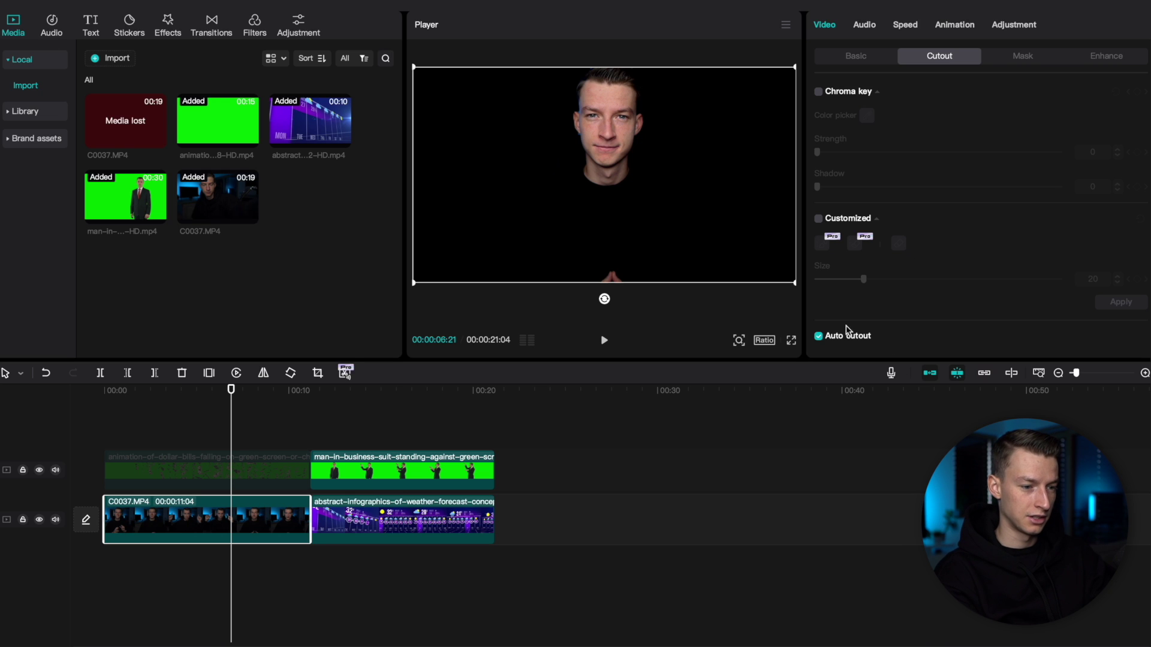
Put the cut-out presenter on the top track above the dollars, push the weather clip later, and preview
click(241, 462)
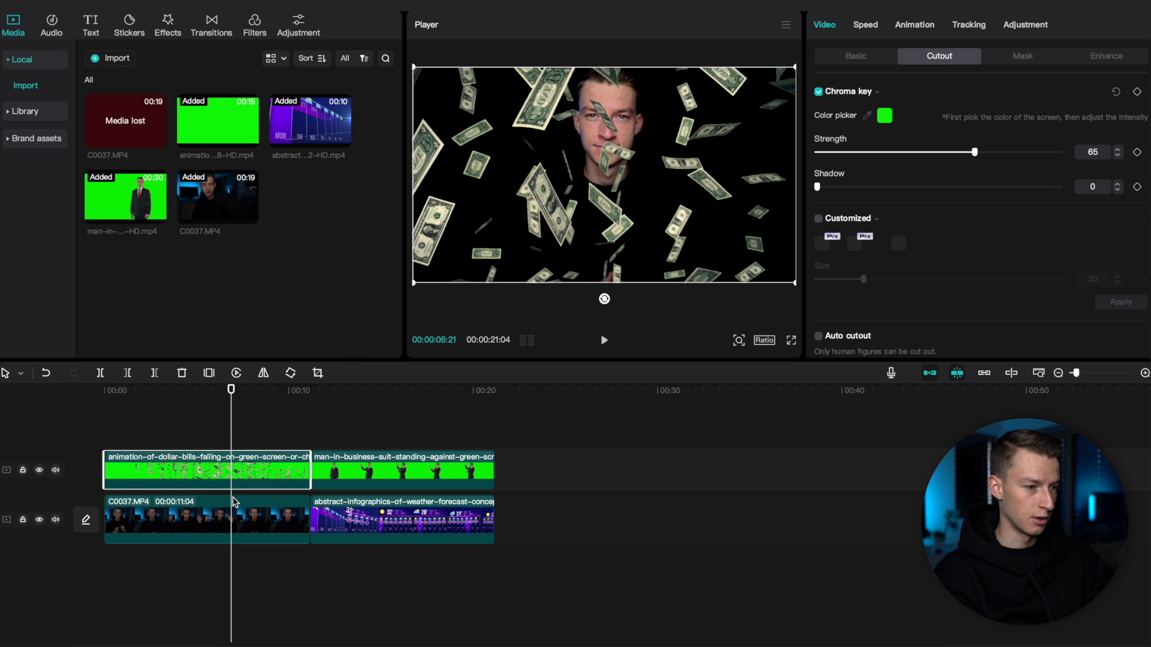
click(222, 530)
click(229, 468)
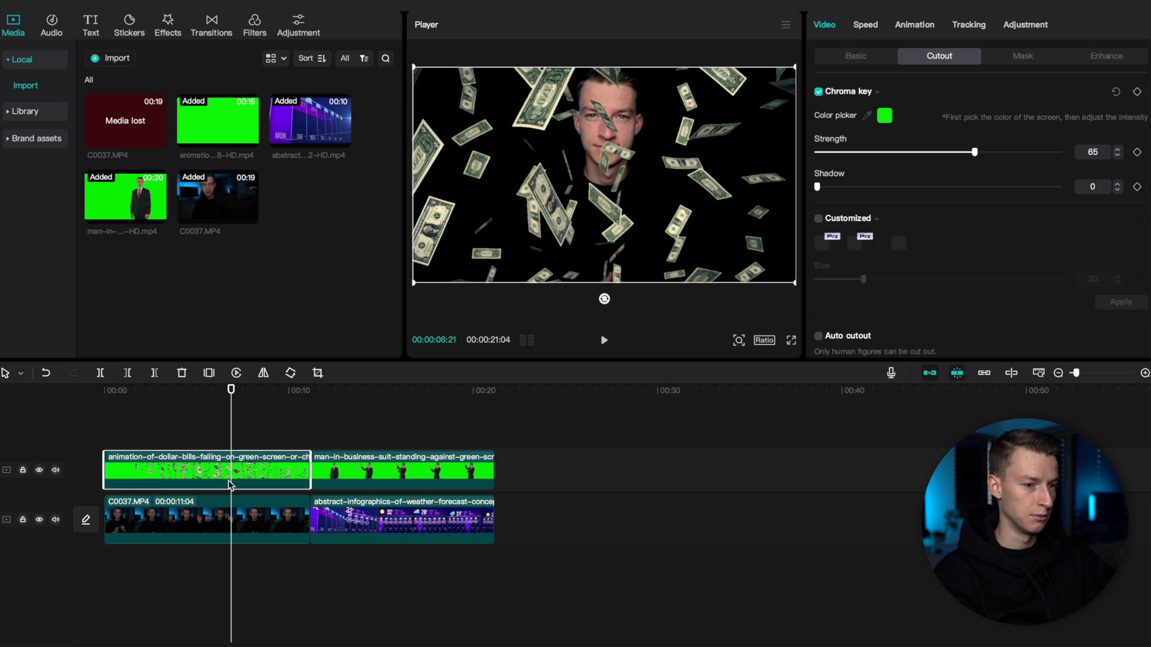
click(233, 517)
drag(250, 476, 244, 542)
click(201, 423)
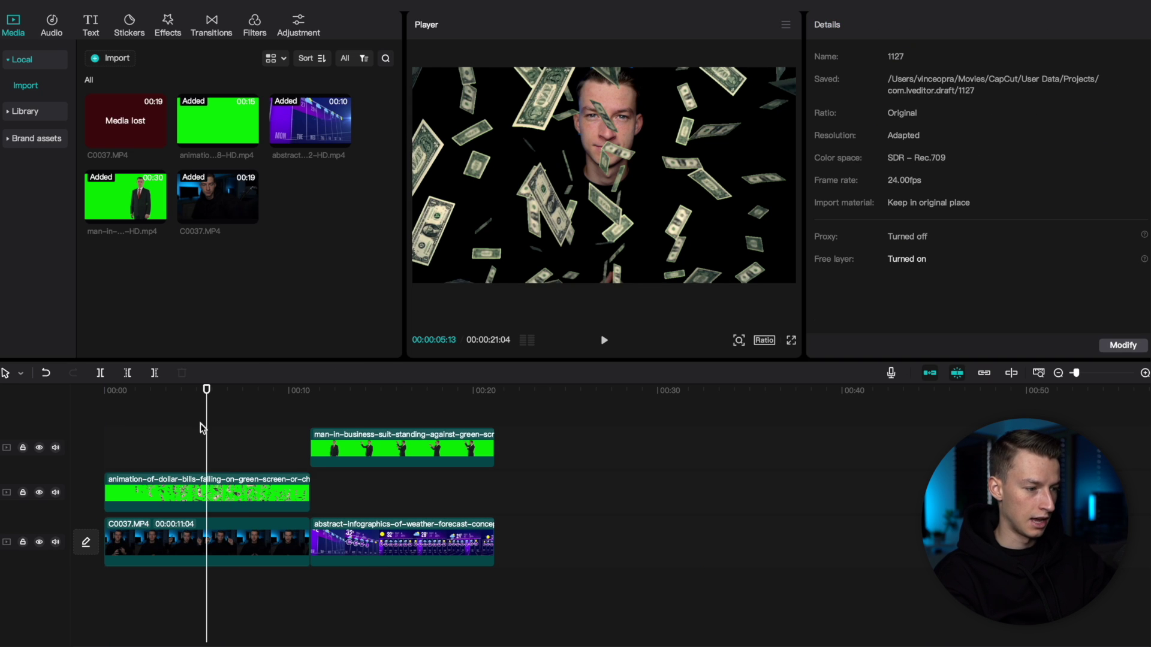
click(204, 493)
drag(207, 539, 206, 451)
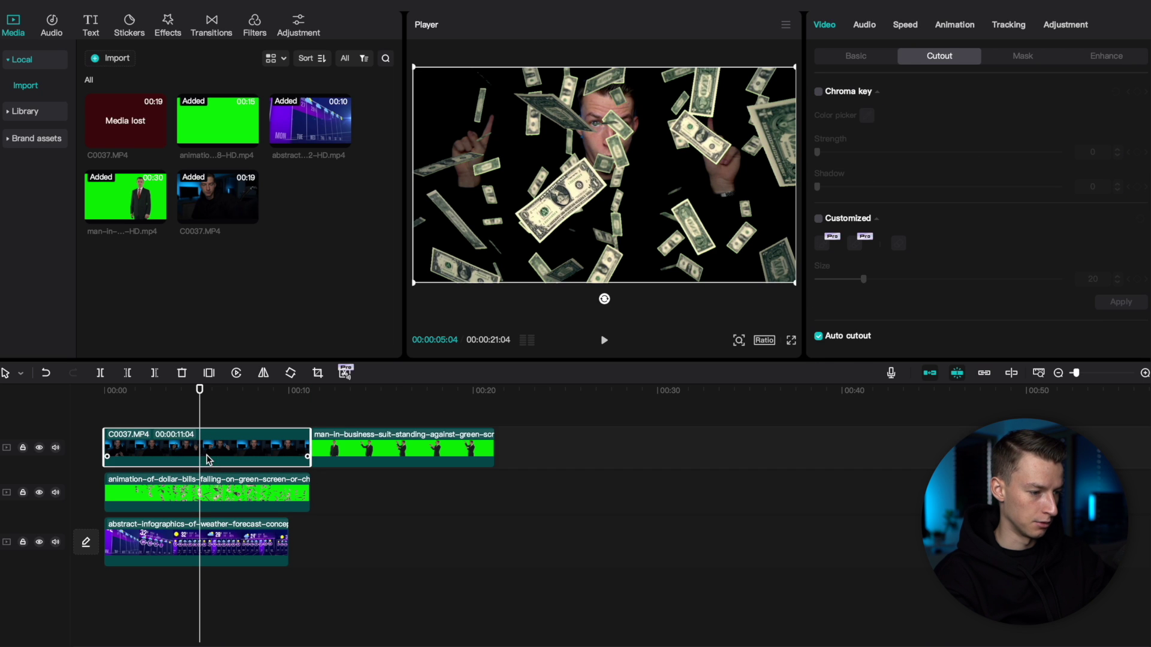
drag(193, 549, 400, 522)
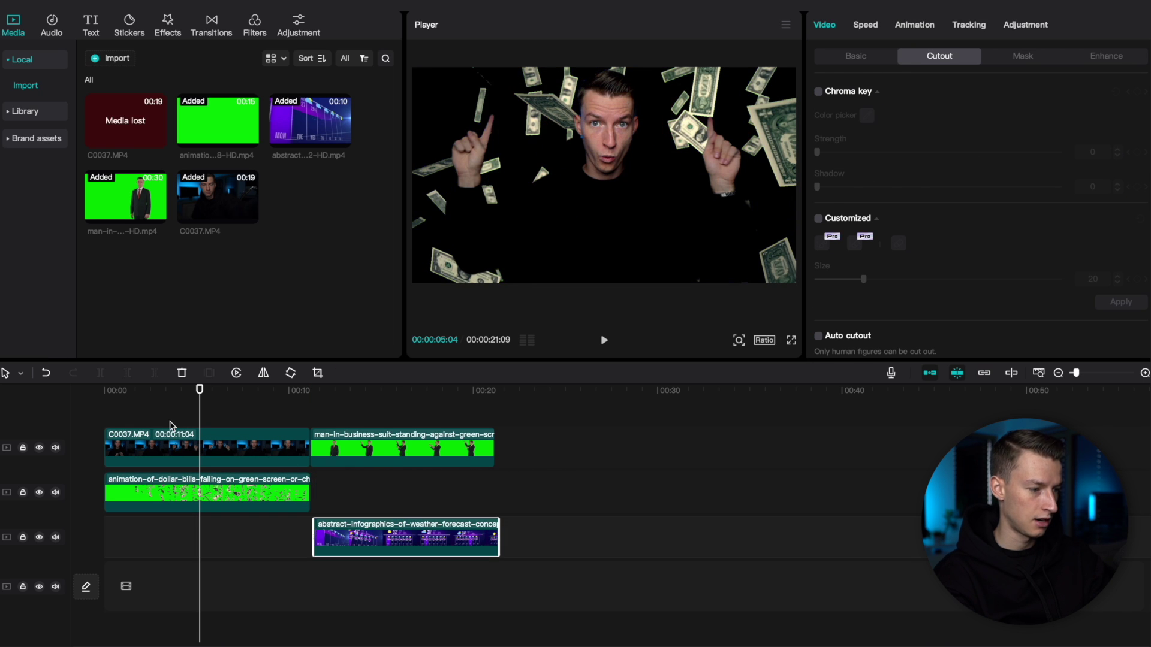
click(124, 420)
key(space)
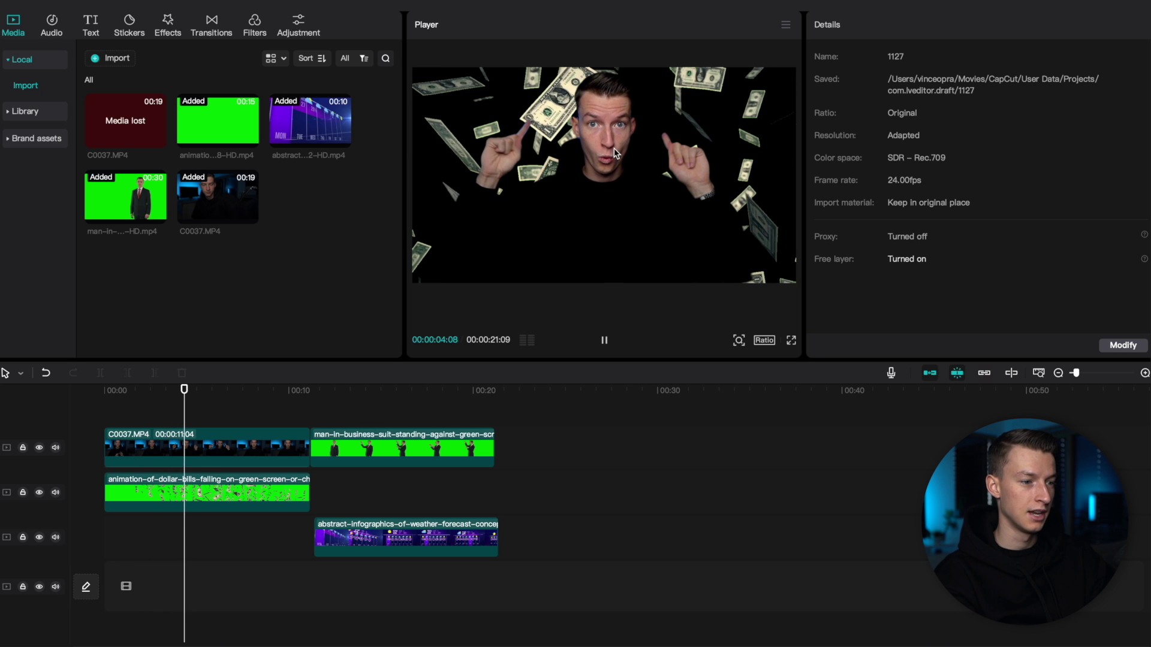
key(space)
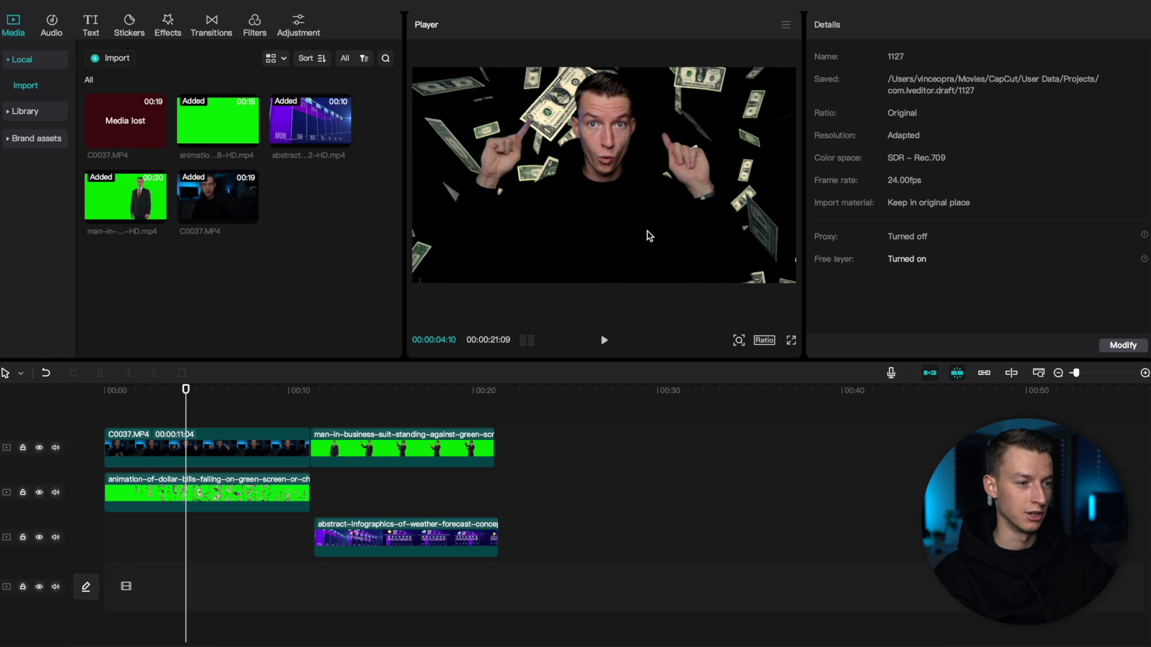
Paste a copy of C0037 below with Auto cutout off as the room background, then play
click(206, 450)
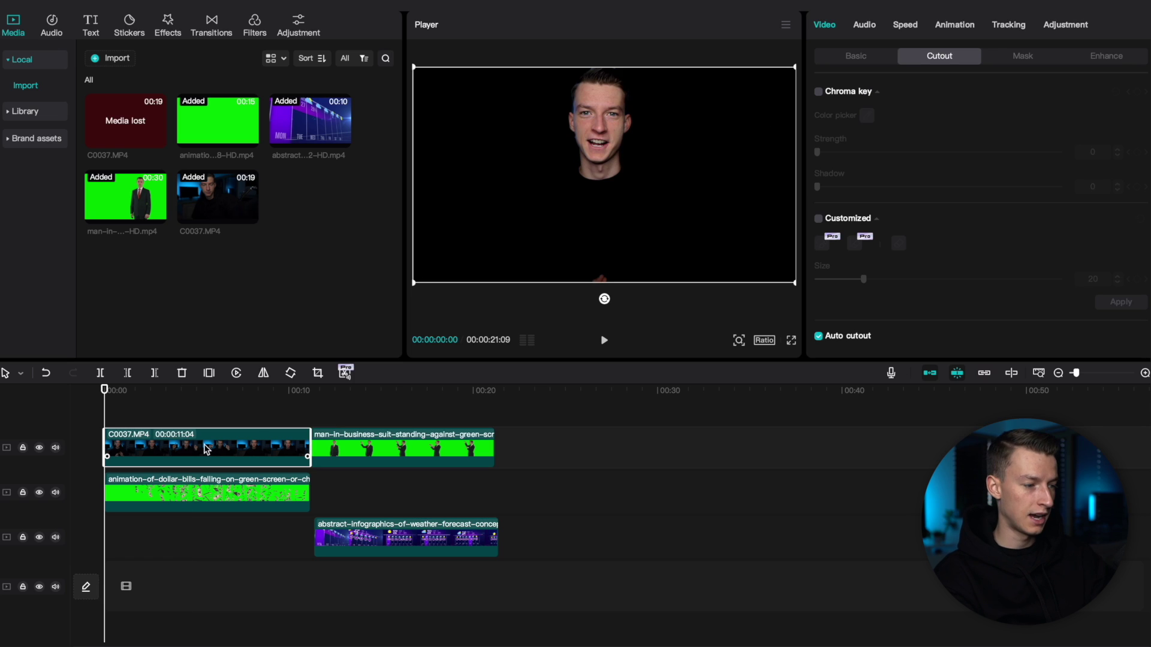
key(ctrl+c)
key(ctrl+v)
click(203, 537)
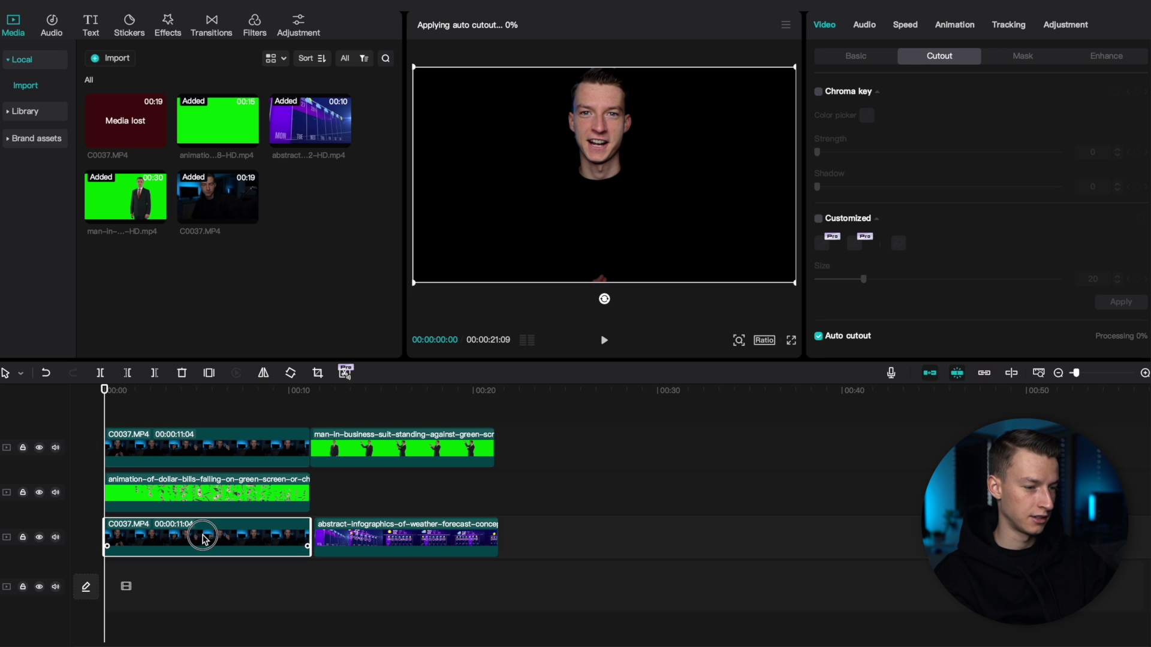
click(819, 337)
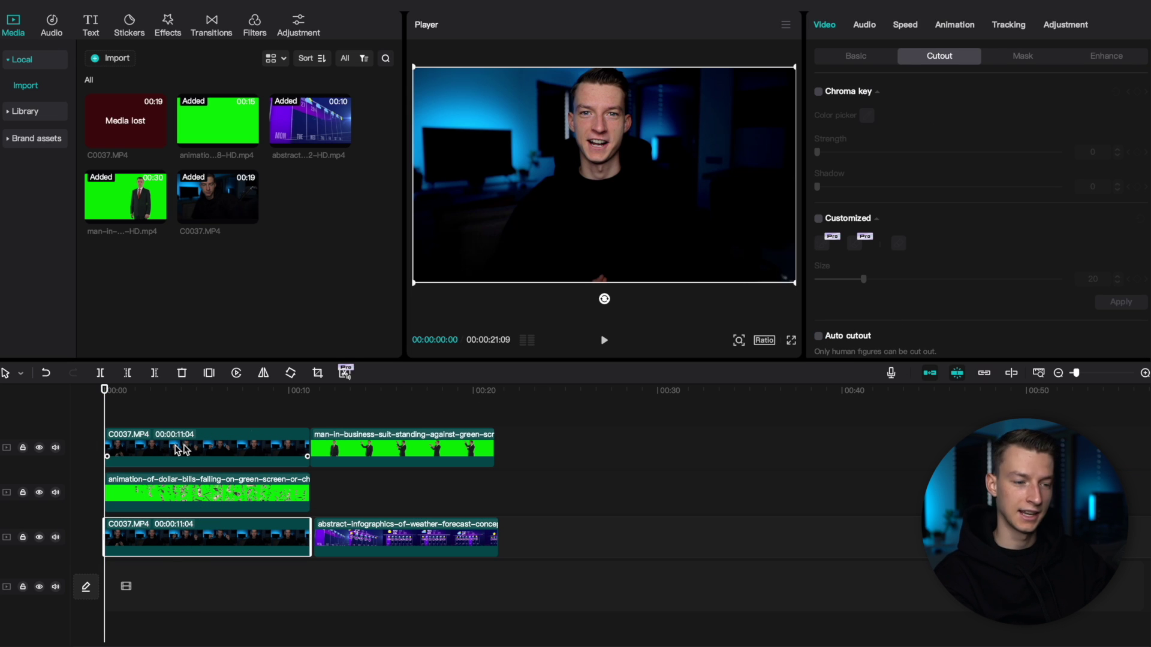
key(space)
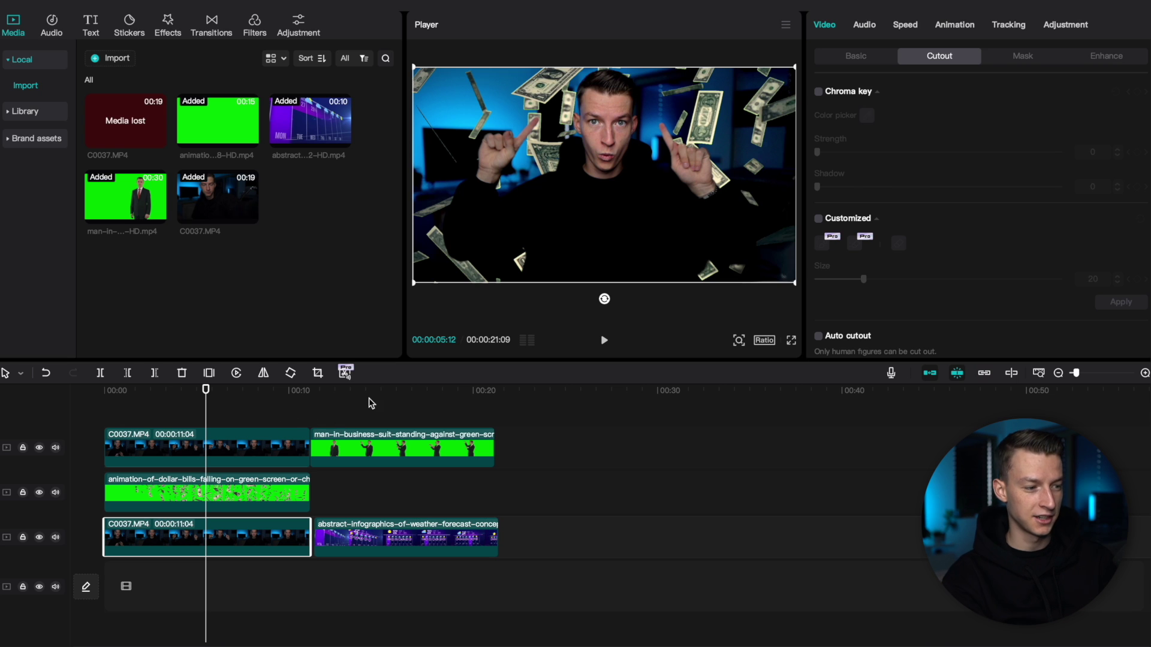
Chroma-key the weatherman clip's green background at strength 32 and shadow 35
click(370, 406)
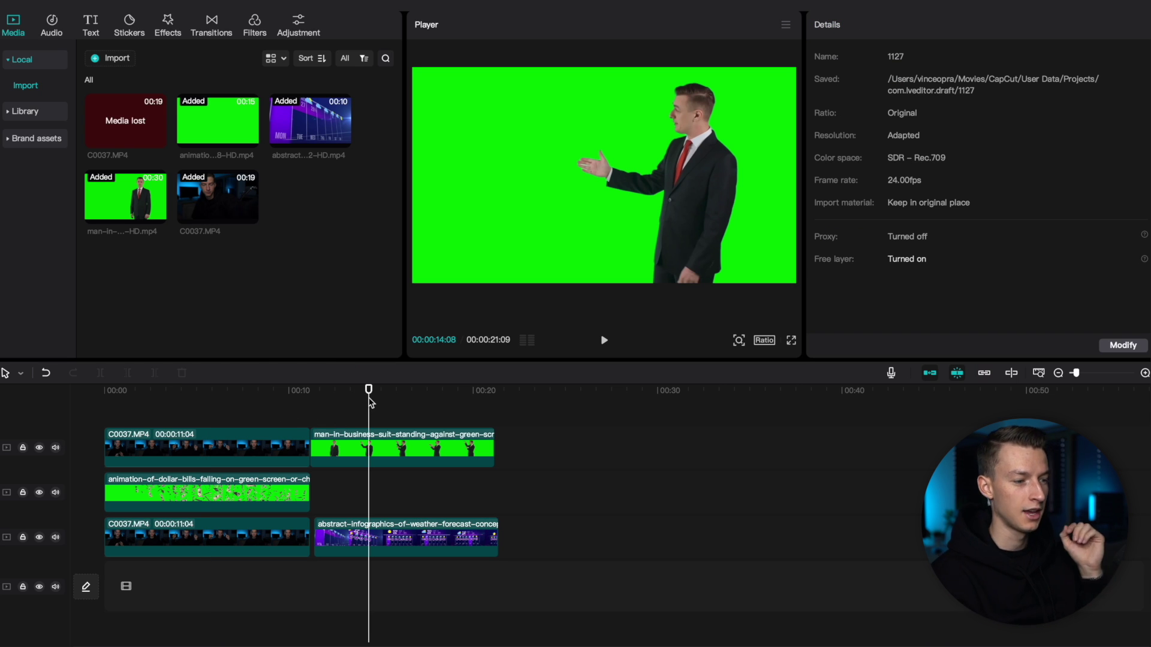
drag(369, 400, 452, 441)
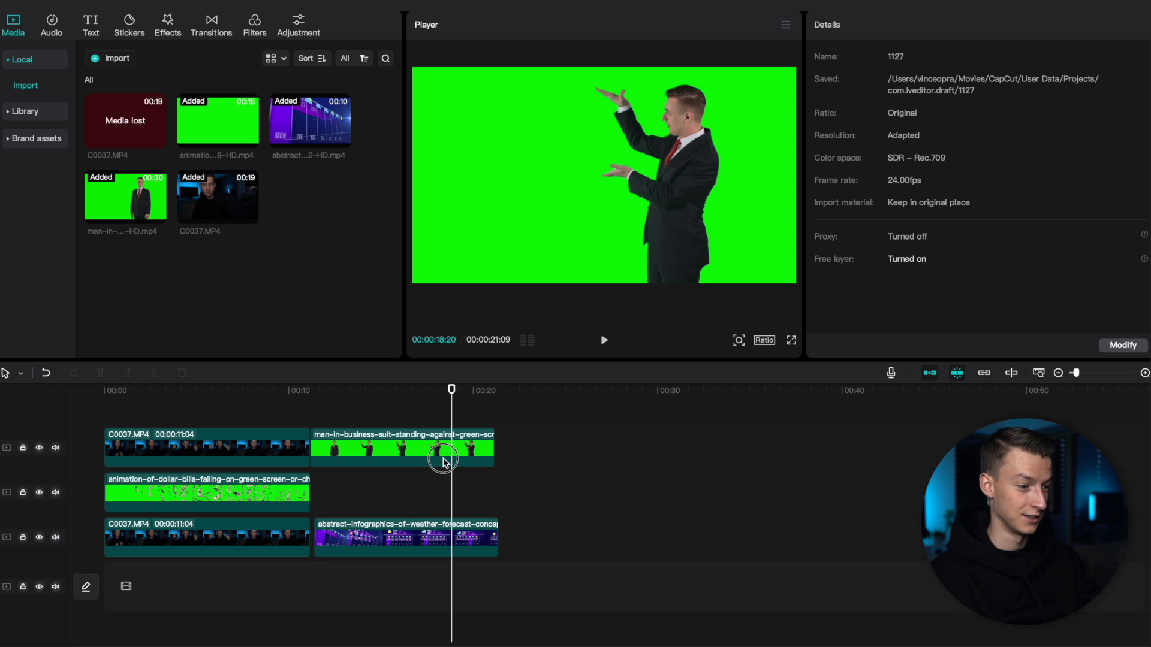
click(444, 462)
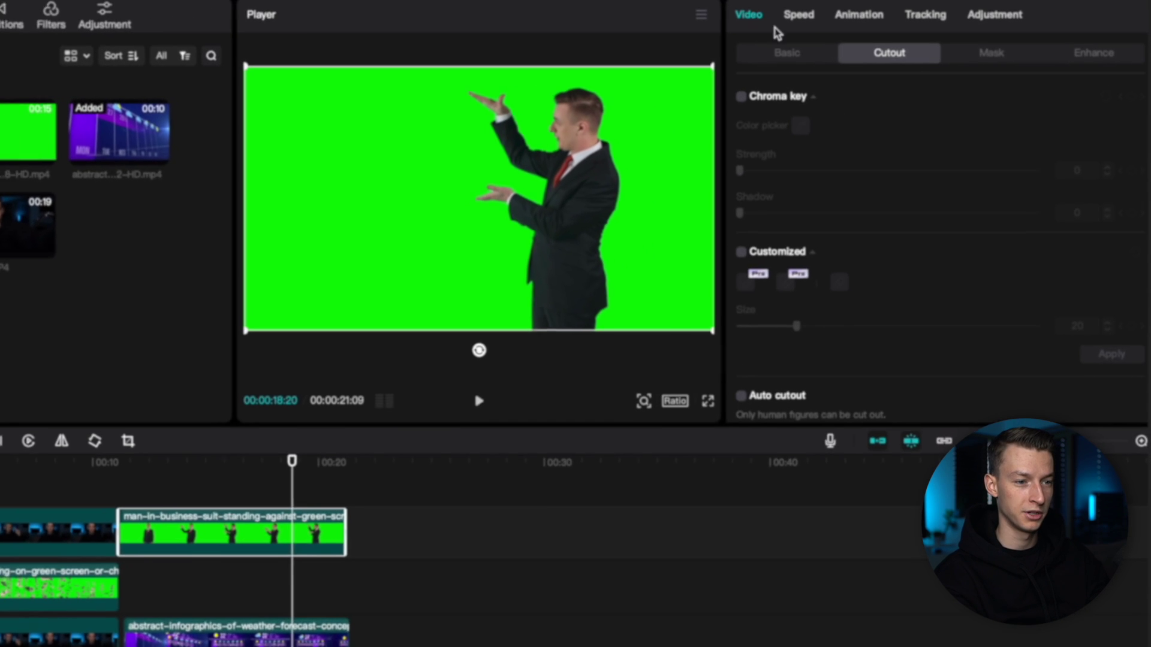
click(728, 97)
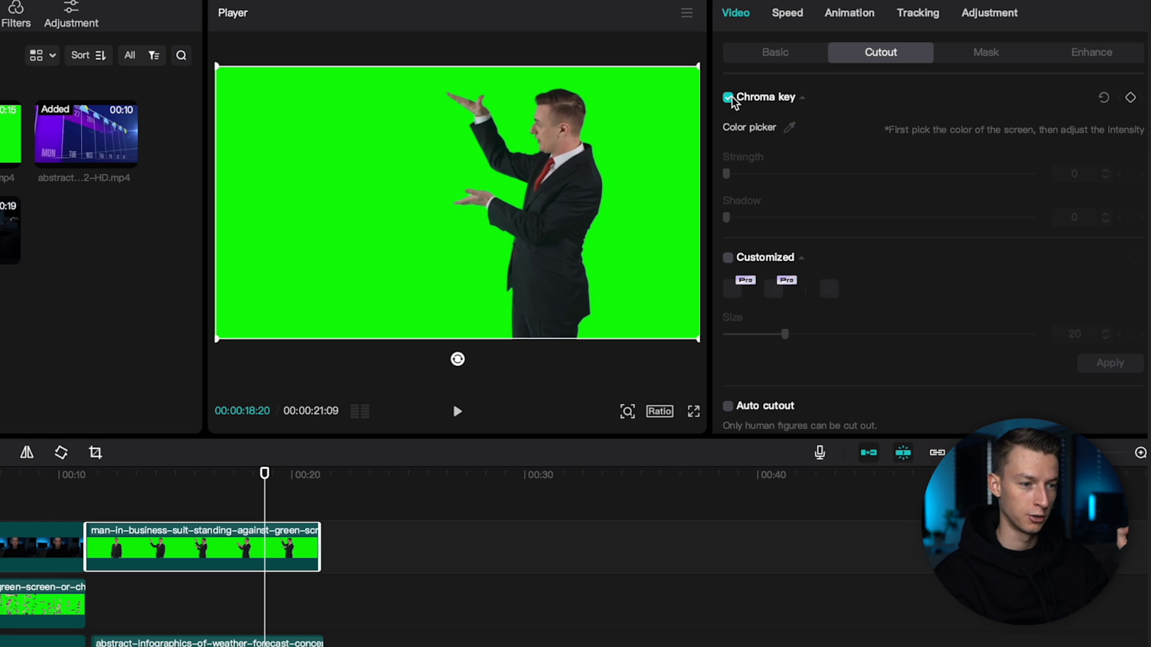
click(789, 127)
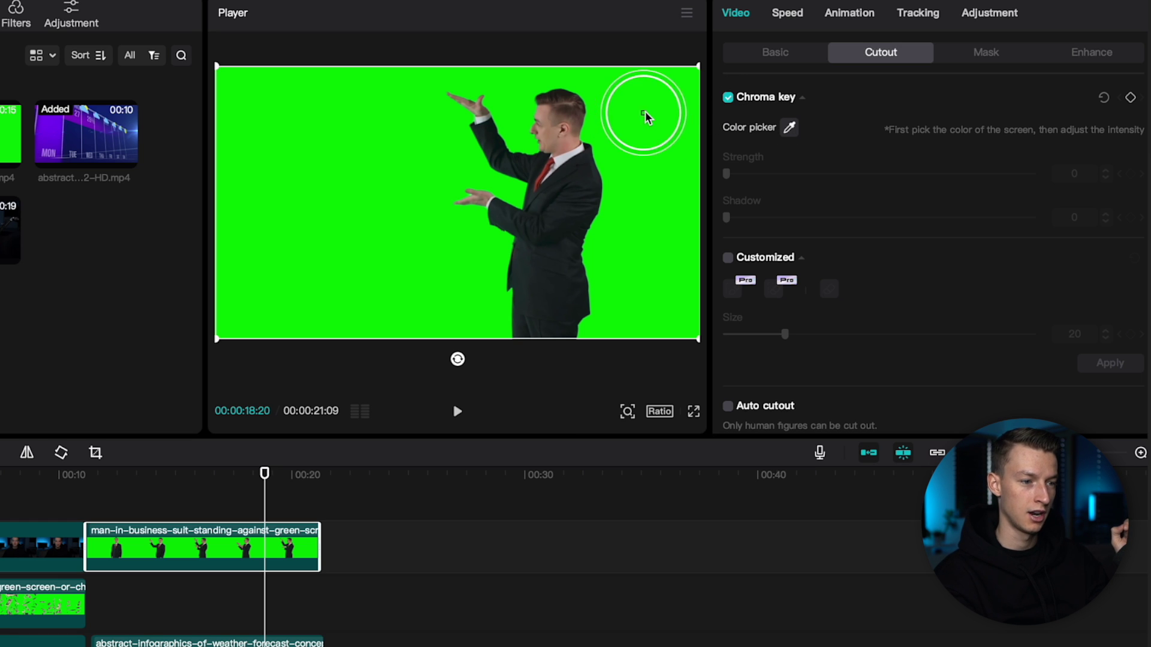
click(637, 107)
drag(726, 173, 830, 176)
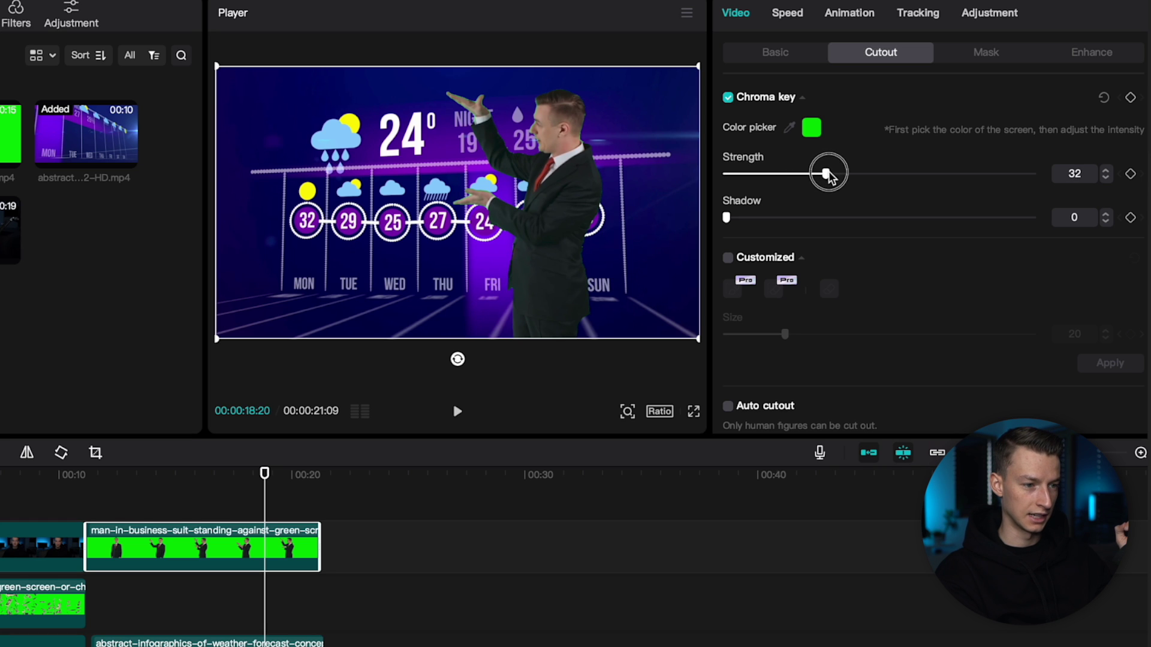
drag(726, 217, 833, 221)
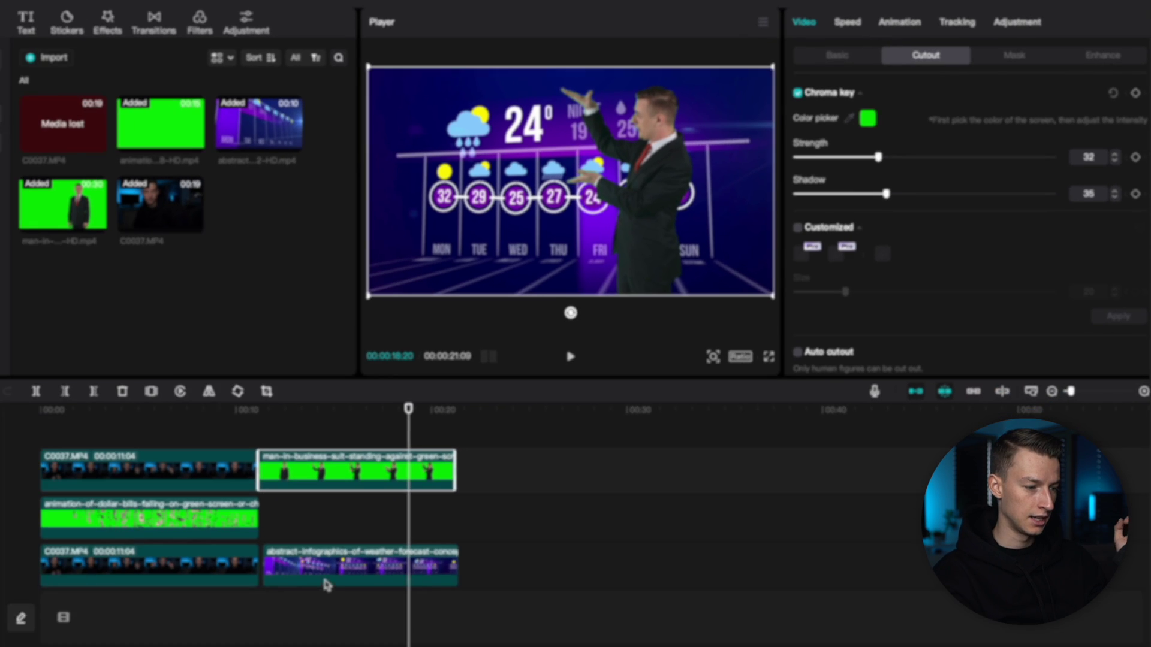
click(167, 645)
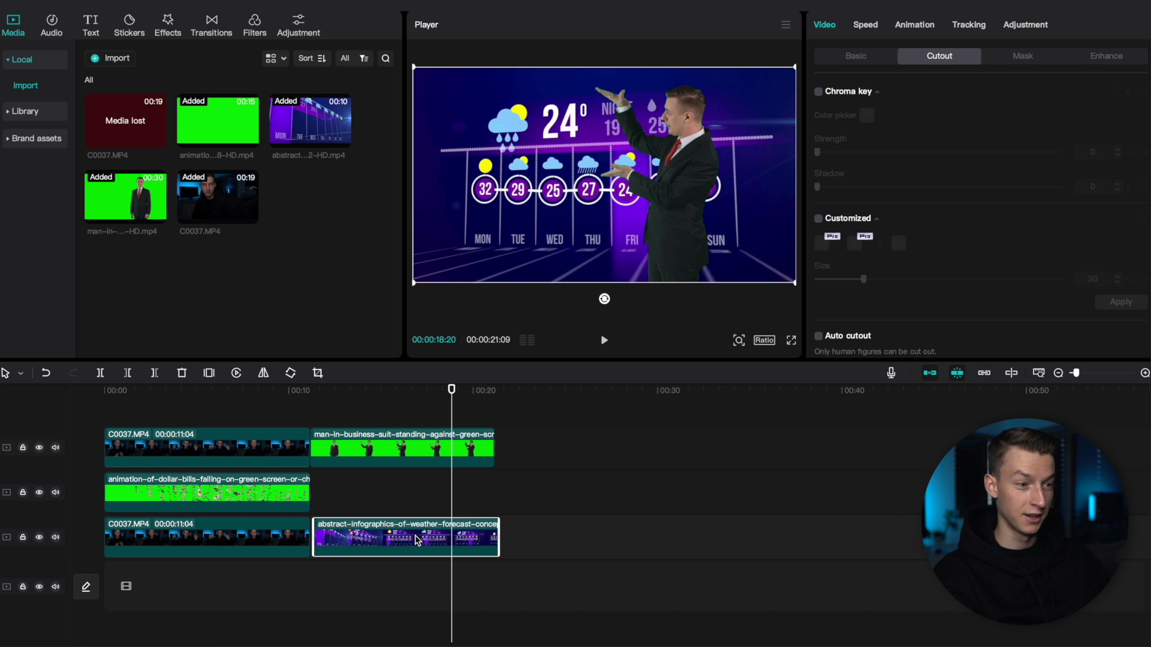
click(463, 446)
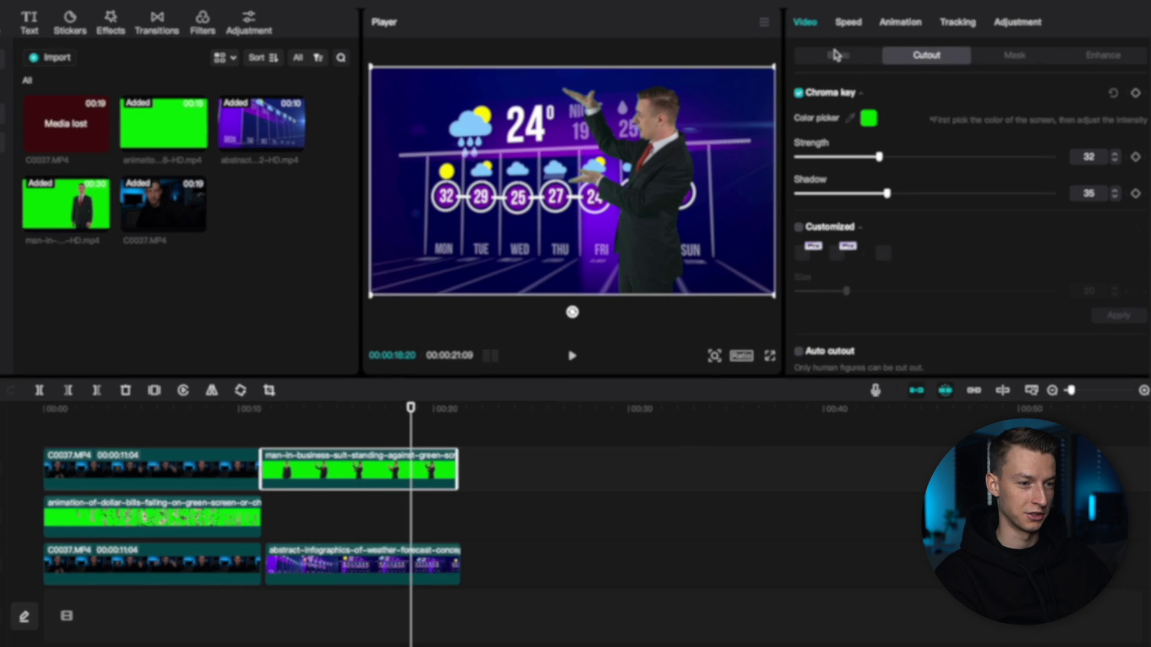
Move the keyed weatherman right in the frame by raising Position X, then play it back
click(856, 55)
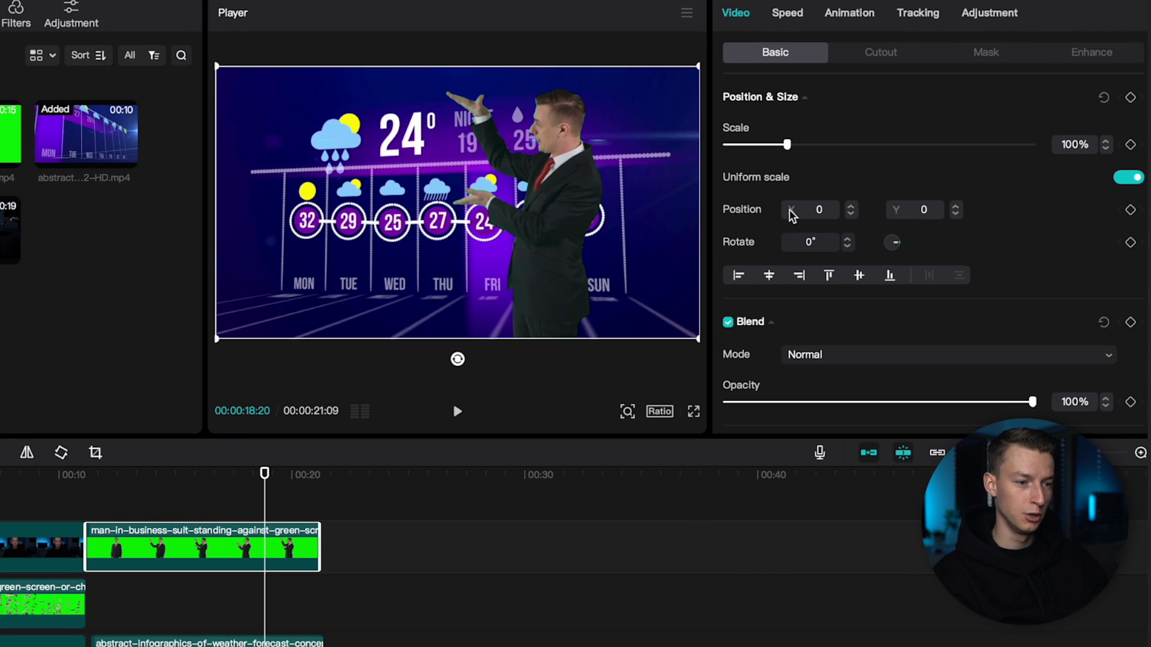
scroll(793, 211, down, 1)
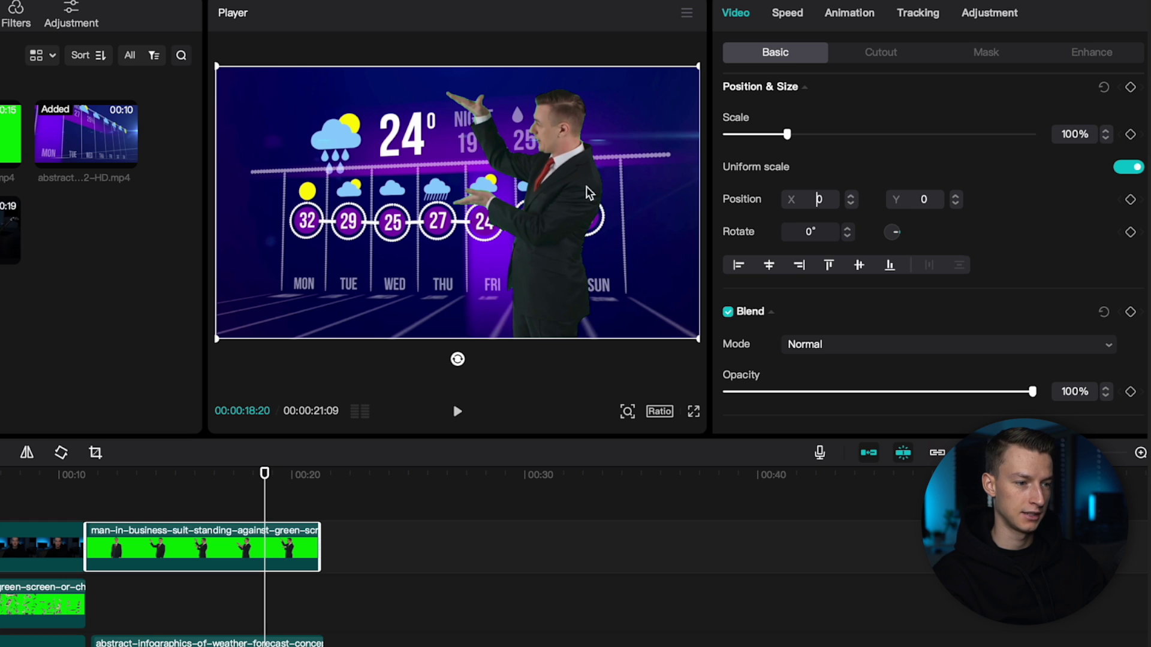
drag(600, 216, 644, 213)
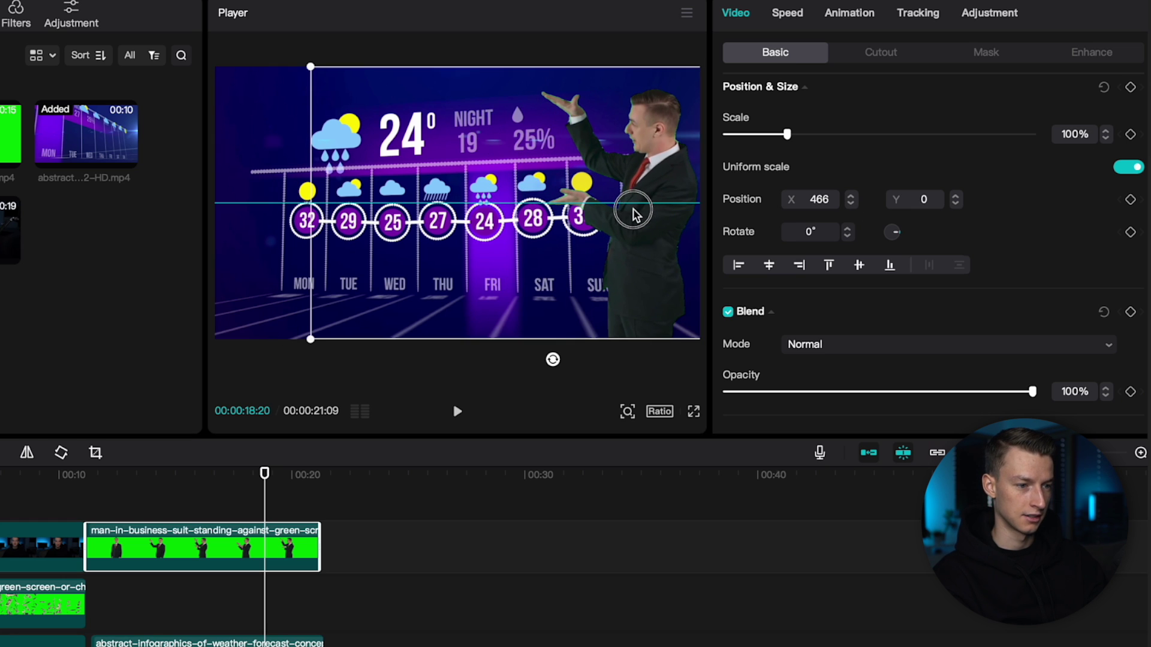
click(99, 477)
key(space)
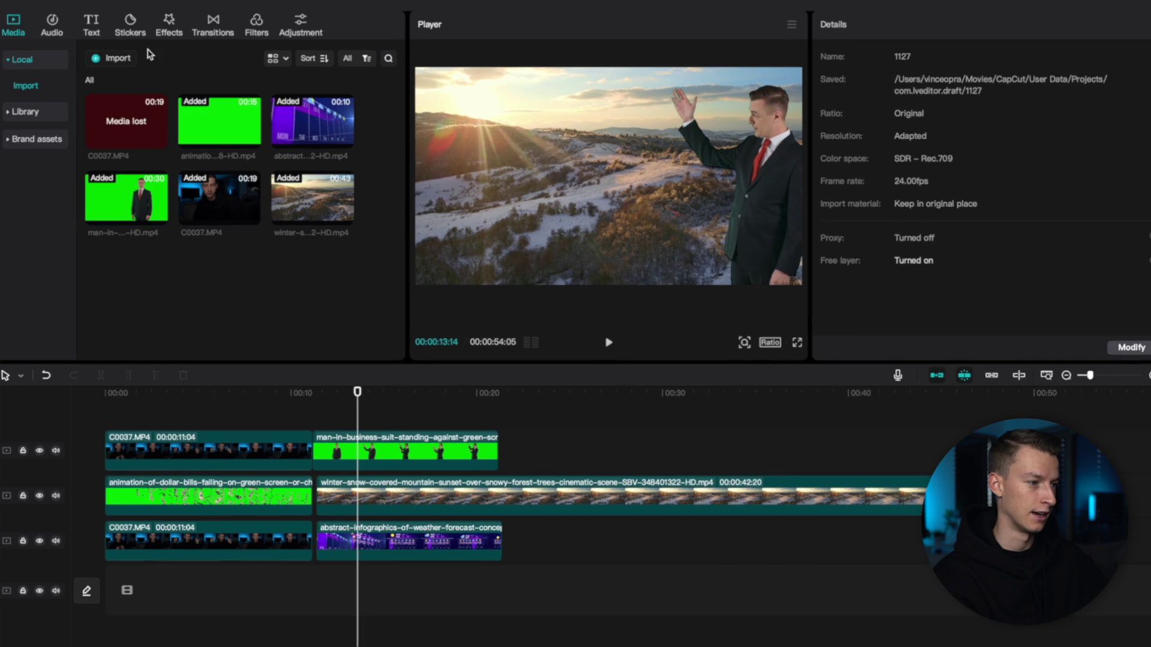
Add the Lens Blur effect at 31 over the weatherman section and play it back
click(168, 25)
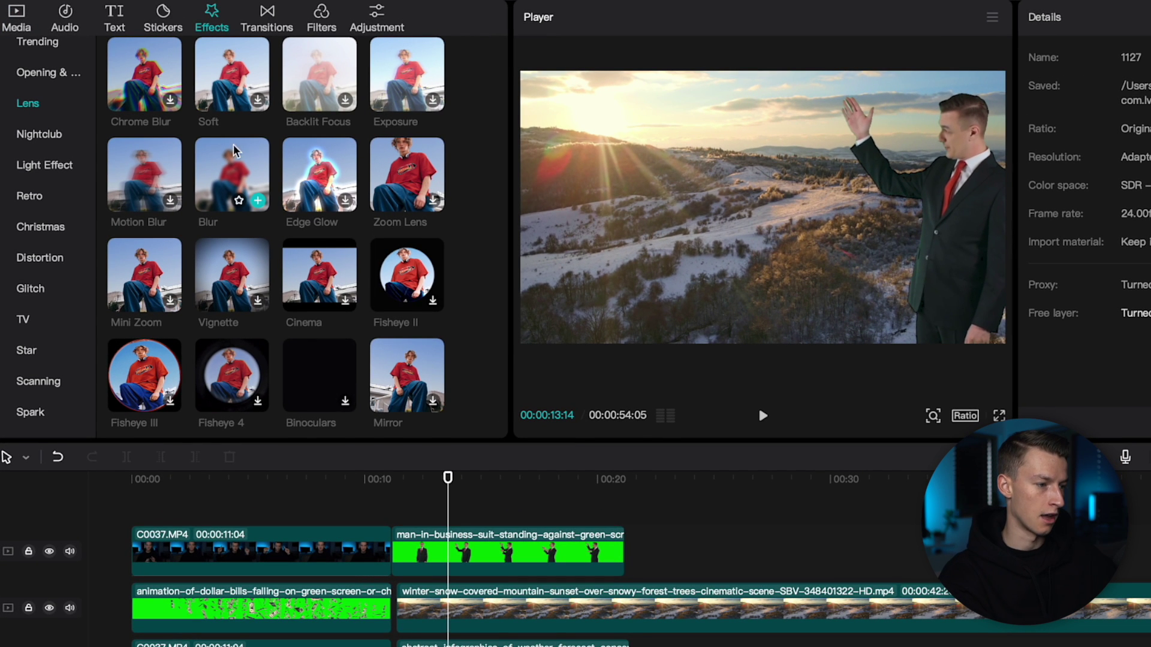
drag(231, 157, 624, 592)
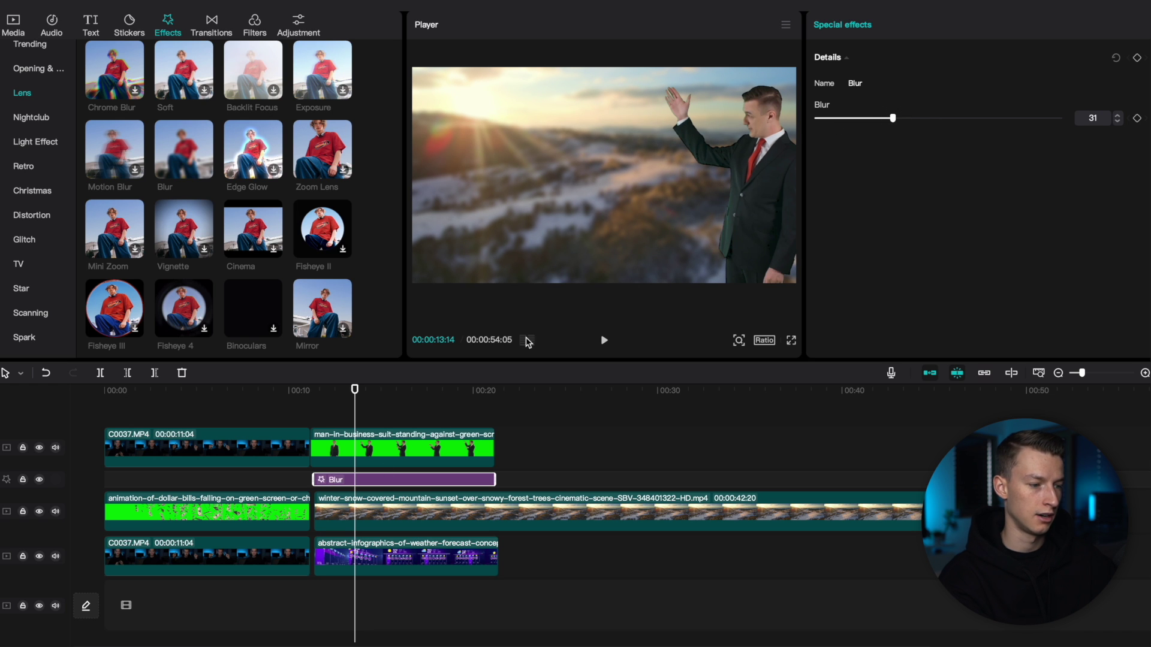
key(space)
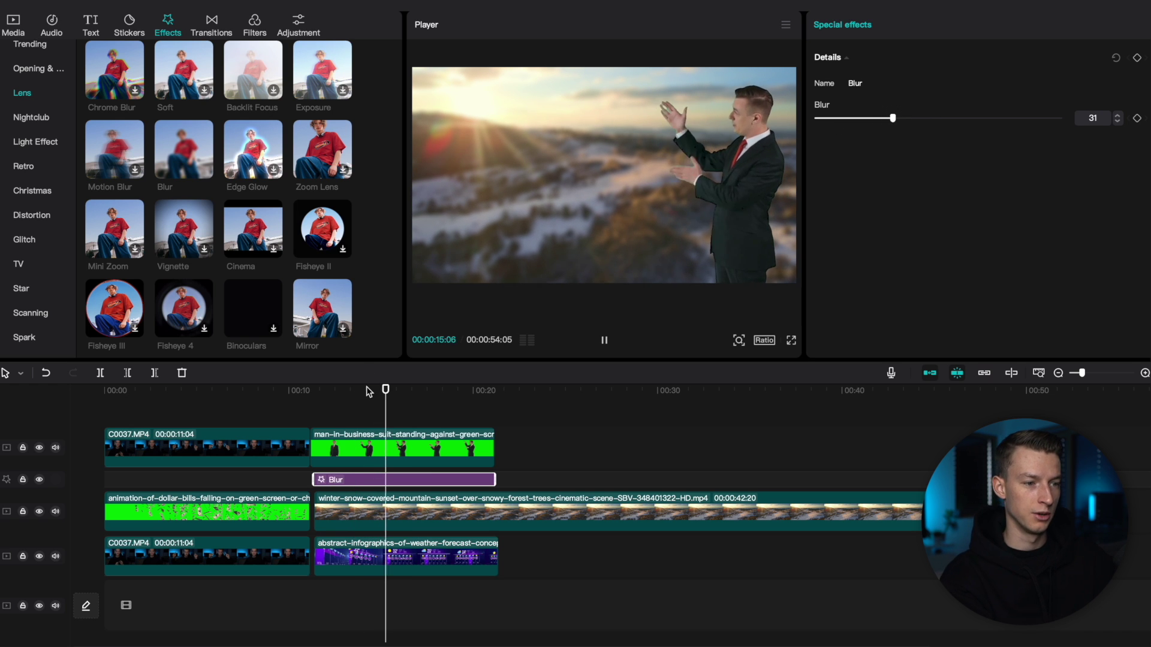